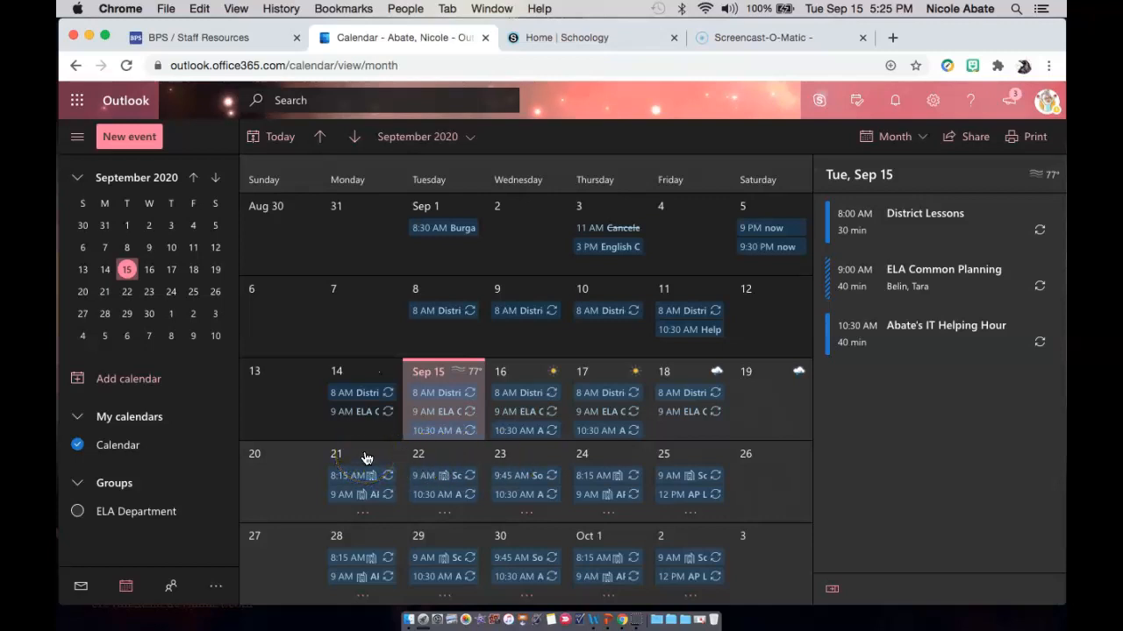
Step: Create a new calendar event on Monday, September 7, titled with the teacher's surname in possessive form followed by "Sandbox Link"
{"action": "left_click", "coordinate": [373, 325]}
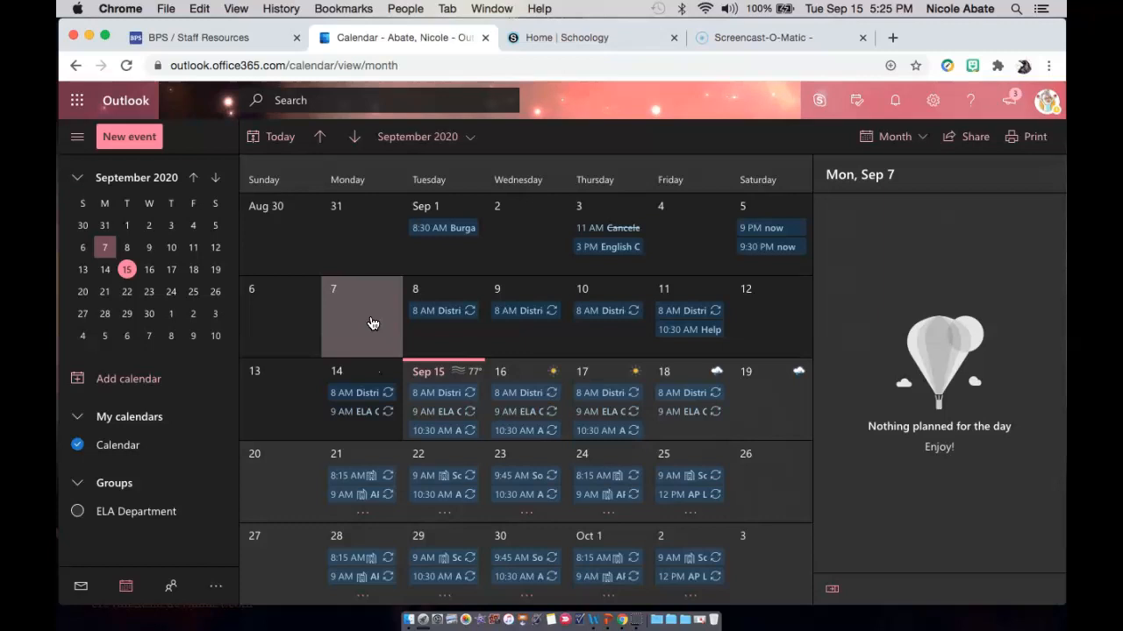
{"action": "left_click", "coordinate": [370, 323]}
{"action": "left_click", "coordinate": [136, 149]}
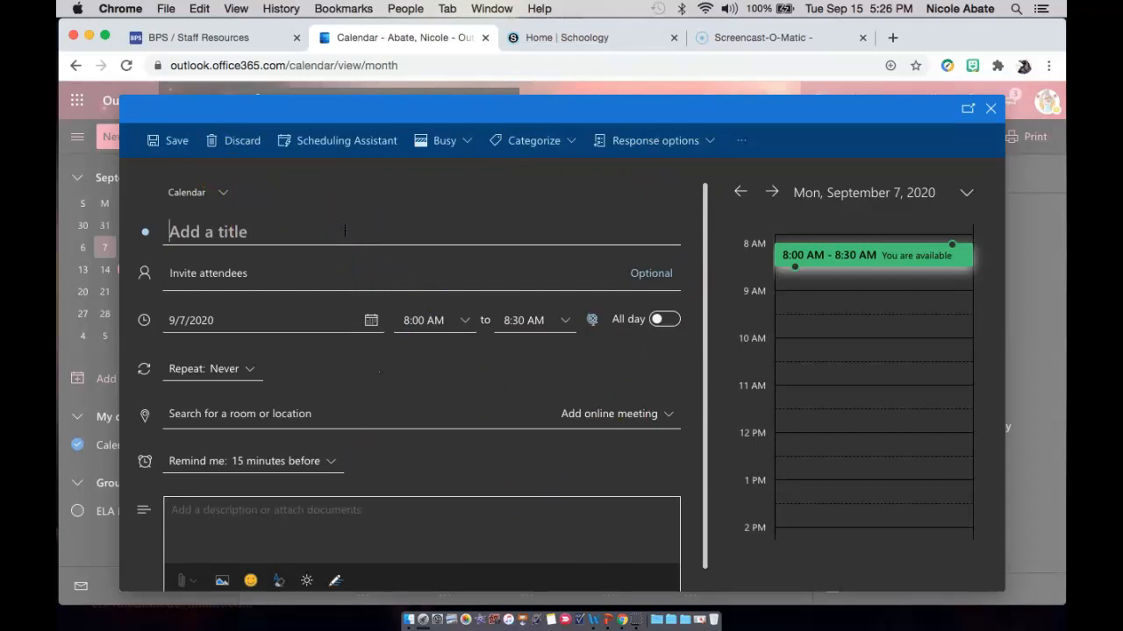
{"action": "type", "text": "Abate's S"}
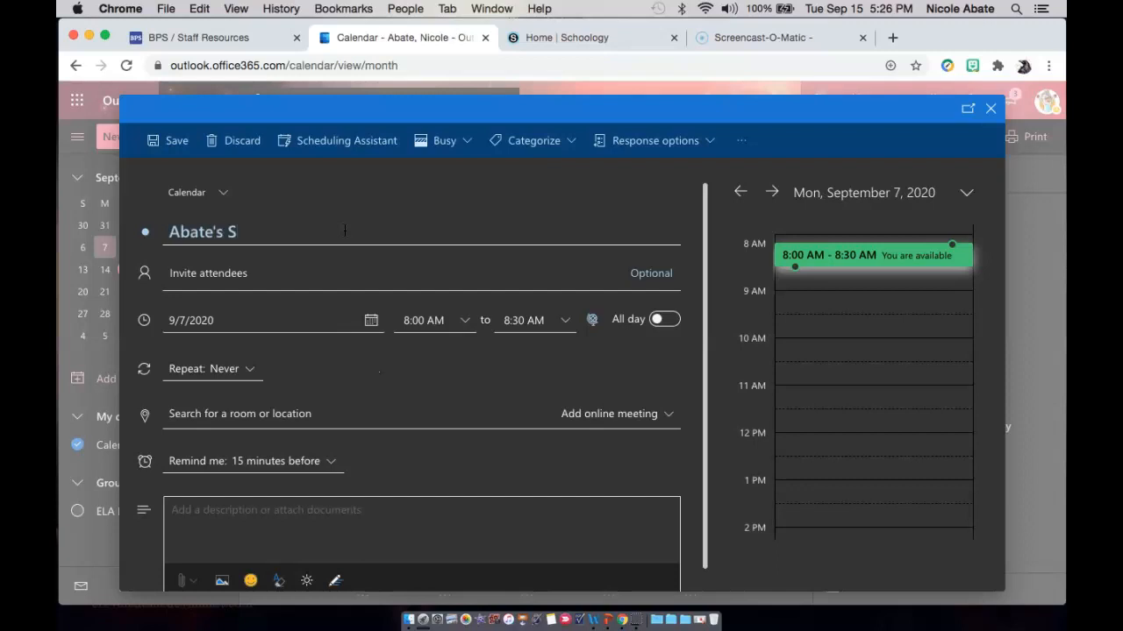
{"action": "type", "text": "andbox Link"}
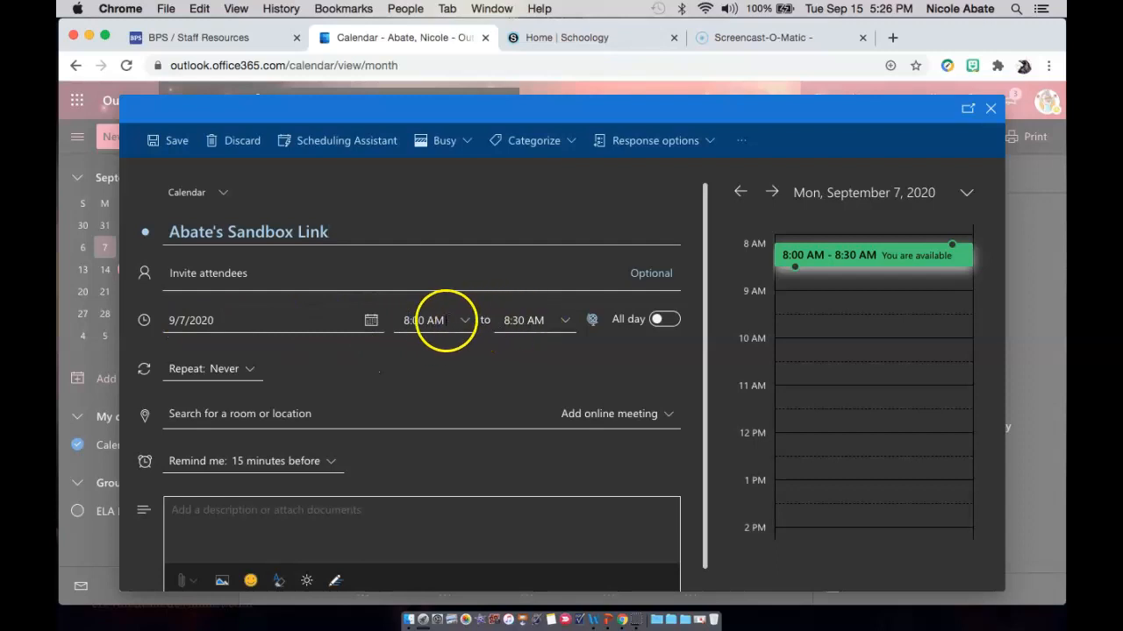
Step: Set the new event's end time to 8:40 AM
{"action": "left_click", "coordinate": [519, 320]}
{"action": "left_click", "coordinate": [519, 320]}
{"action": "key", "text": "BackSpace"}
{"action": "type", "text": "4"}
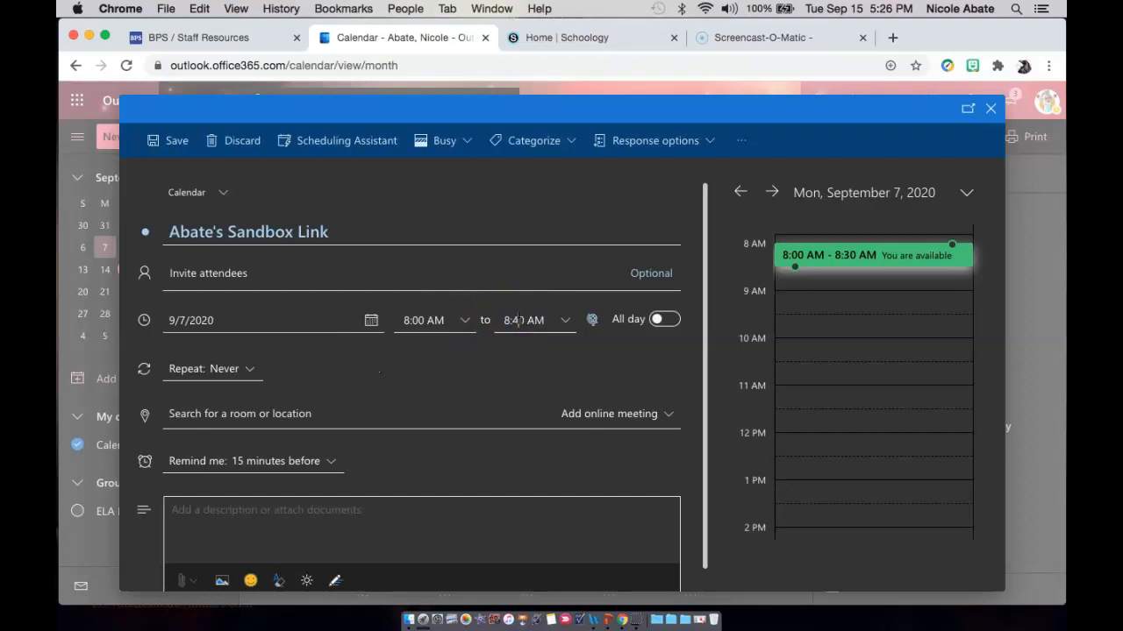
{"action": "left_click", "coordinate": [533, 363]}
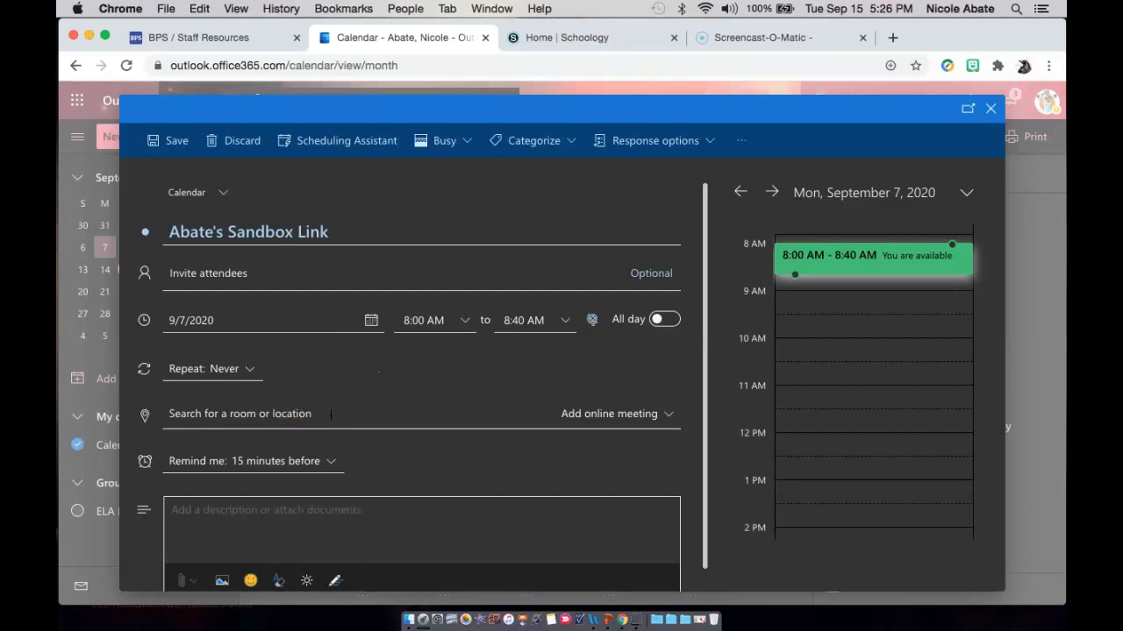
Step: Make the event a Teams meeting with its reminder set to Never, and save it
{"action": "left_click", "coordinate": [664, 416]}
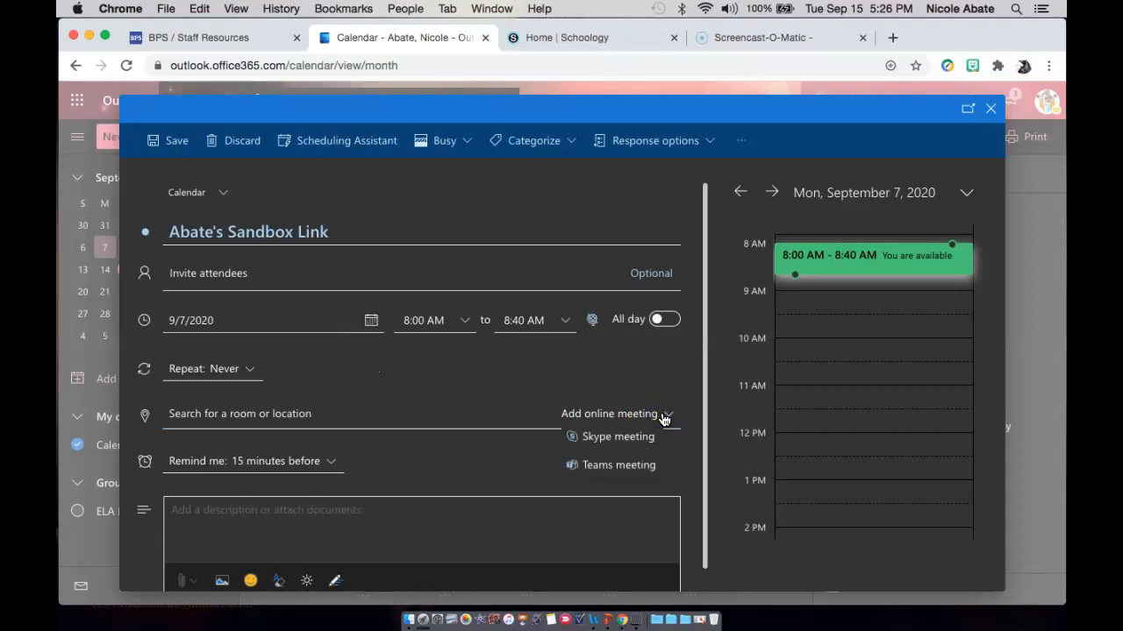
{"action": "left_click", "coordinate": [622, 466]}
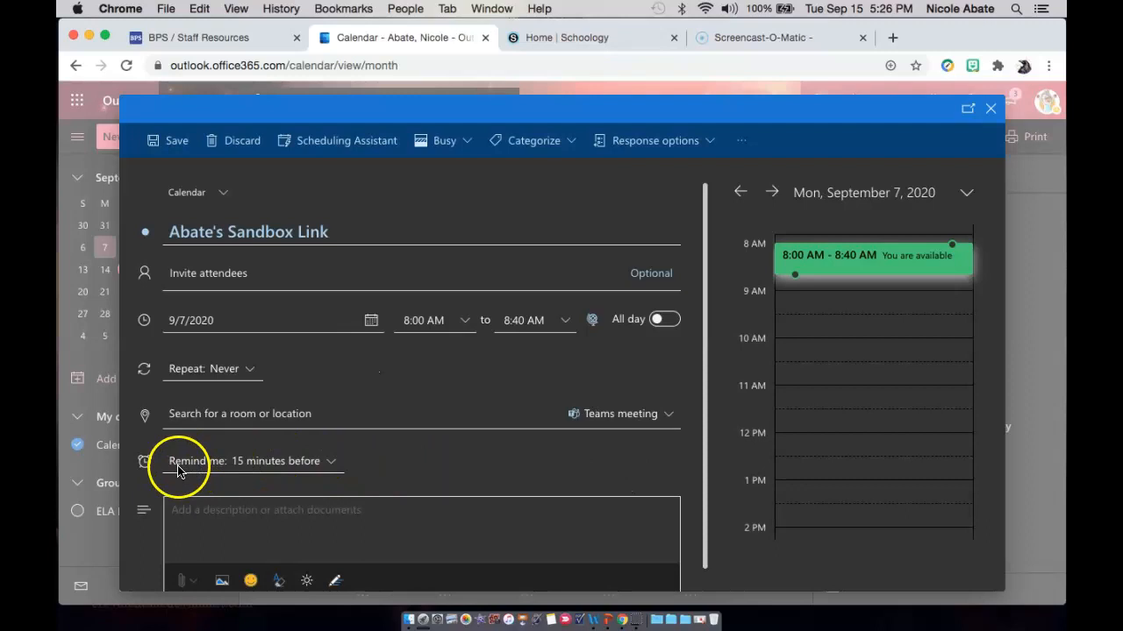
{"action": "left_click", "coordinate": [329, 465]}
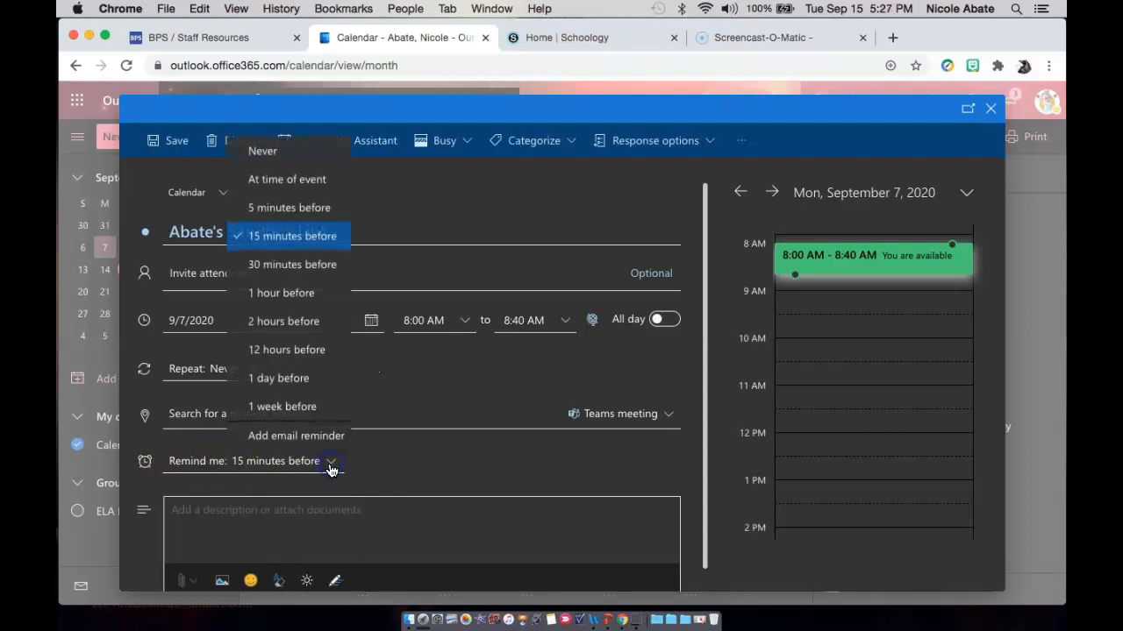
{"action": "left_click", "coordinate": [278, 153]}
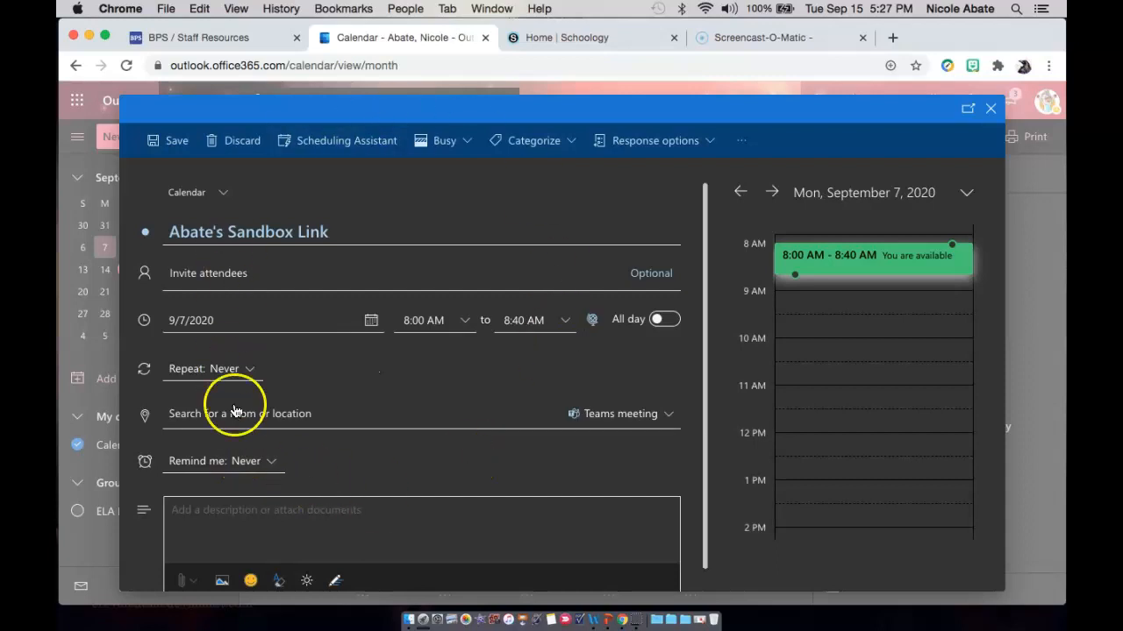
{"action": "left_click", "coordinate": [170, 142]}
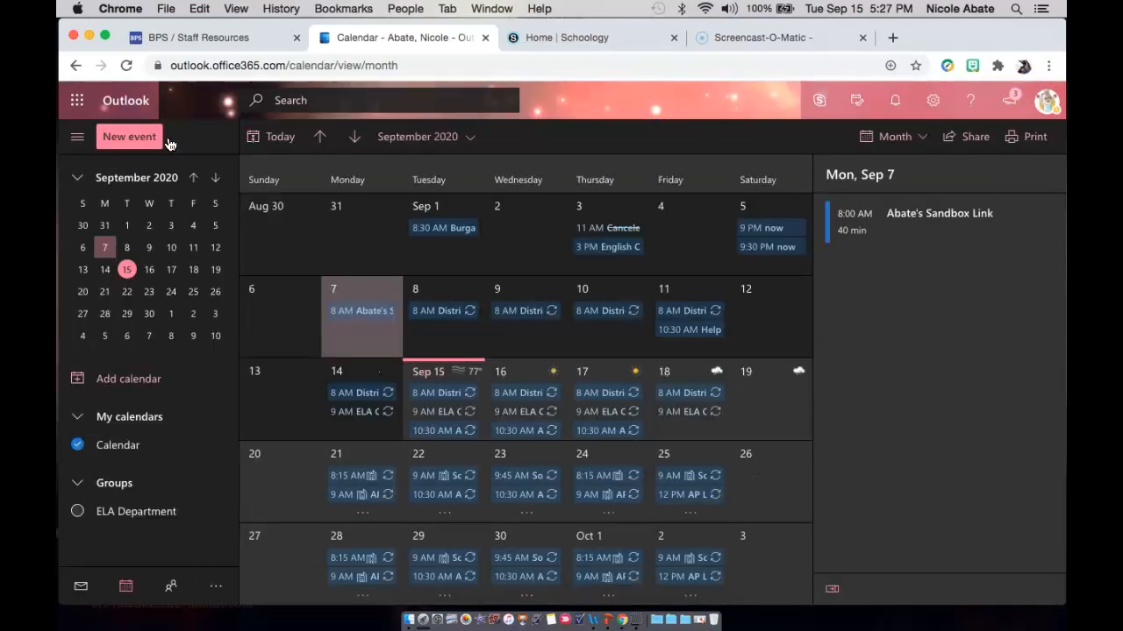
Step: Open the September 7 event's Teams meeting options and save them with Only me for bypassing the lobby and for presenting
{"action": "left_click", "coordinate": [365, 313]}
{"action": "left_click", "coordinate": [368, 312]}
{"action": "double_click", "coordinate": [366, 313]}
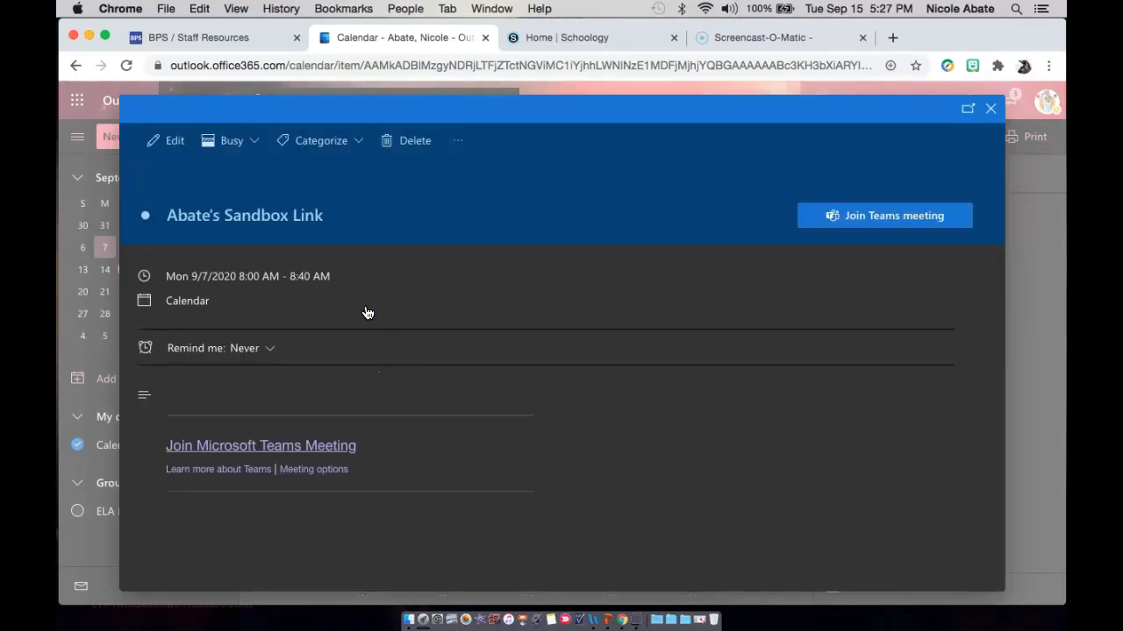
{"action": "left_click", "coordinate": [314, 469]}
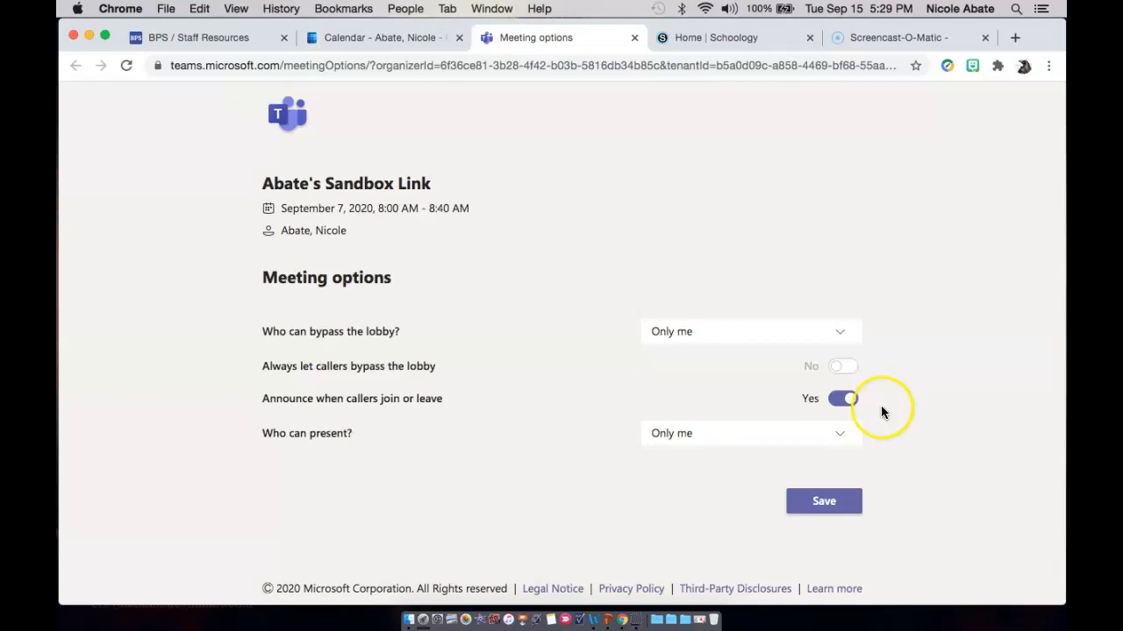
{"action": "left_click", "coordinate": [833, 505]}
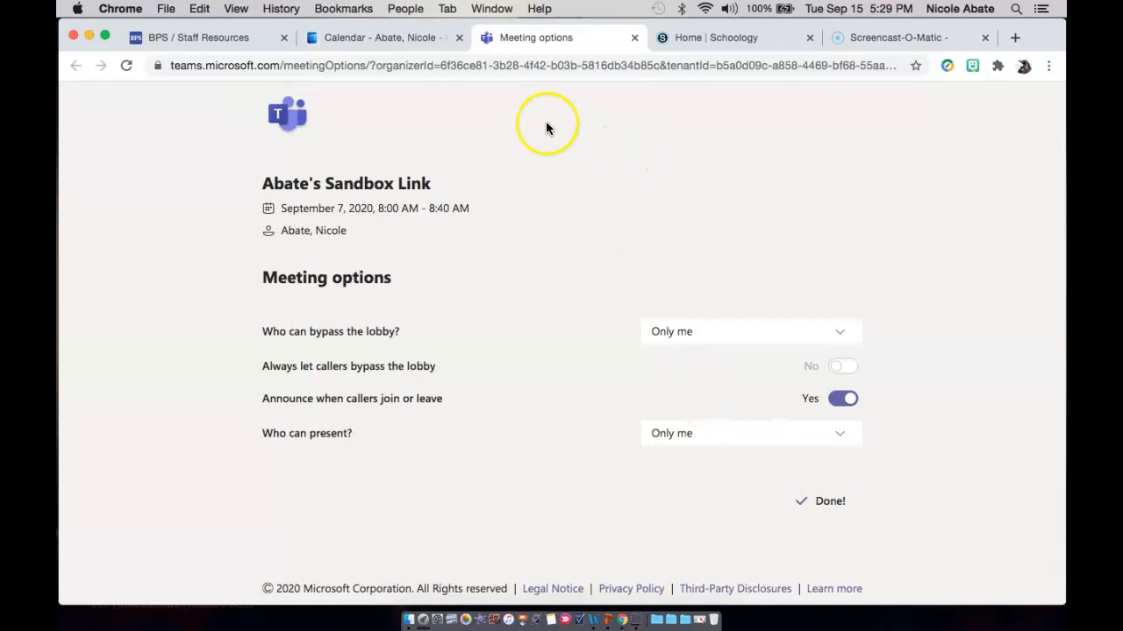
{"action": "left_click", "coordinate": [635, 37]}
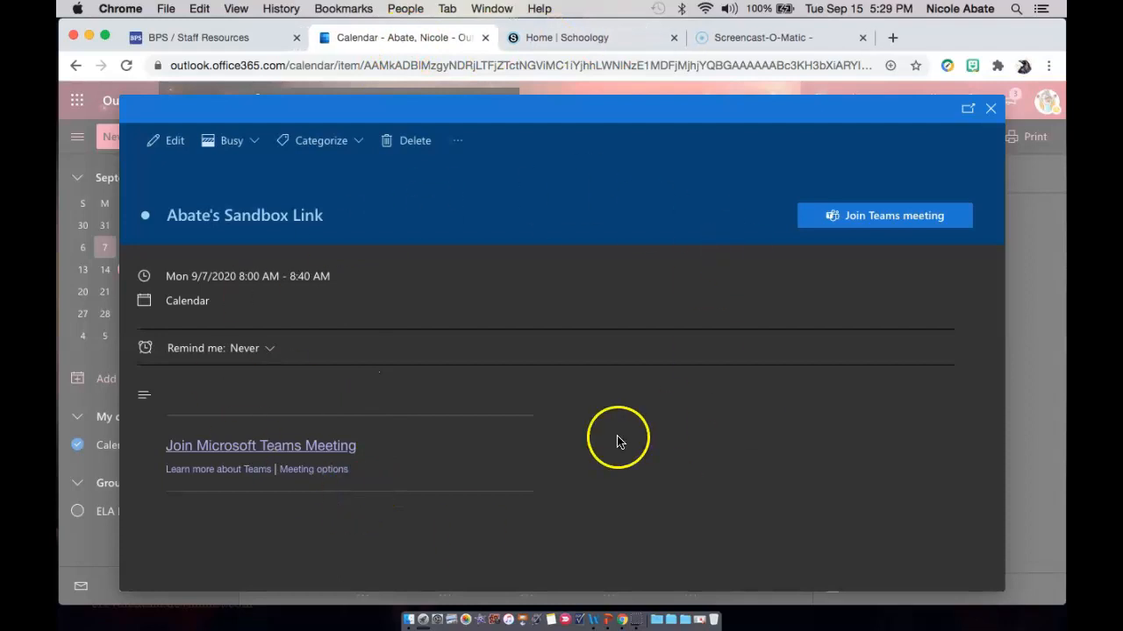
Step: Edit the sandbox event to repeat every week on Monday, Wednesday and Thursday only
{"action": "left_click", "coordinate": [174, 143]}
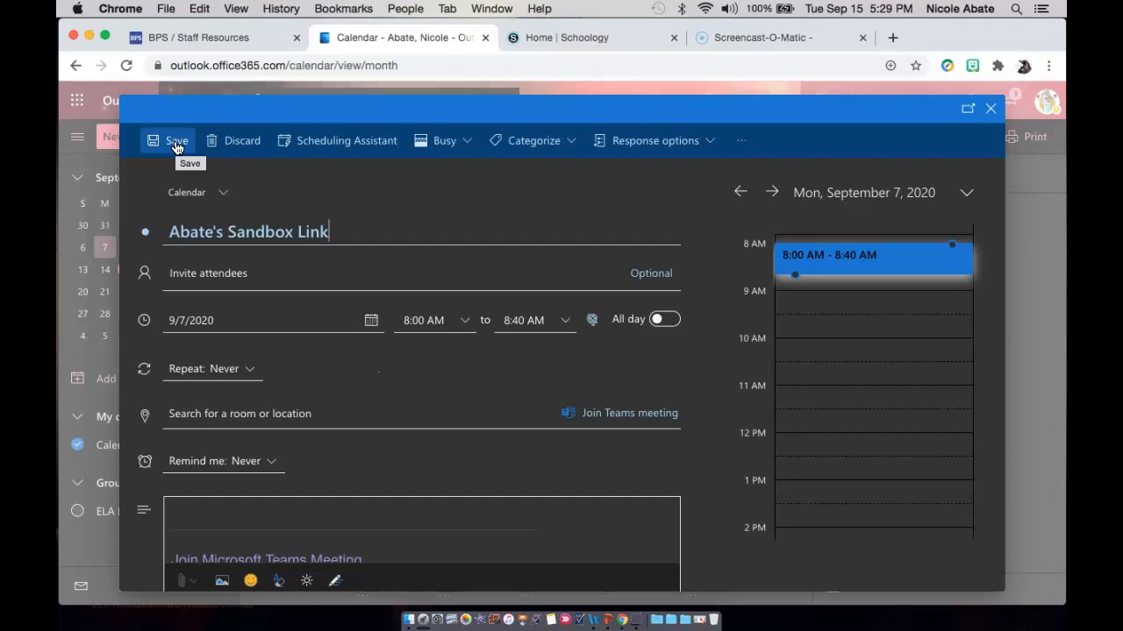
{"action": "left_click", "coordinate": [235, 373]}
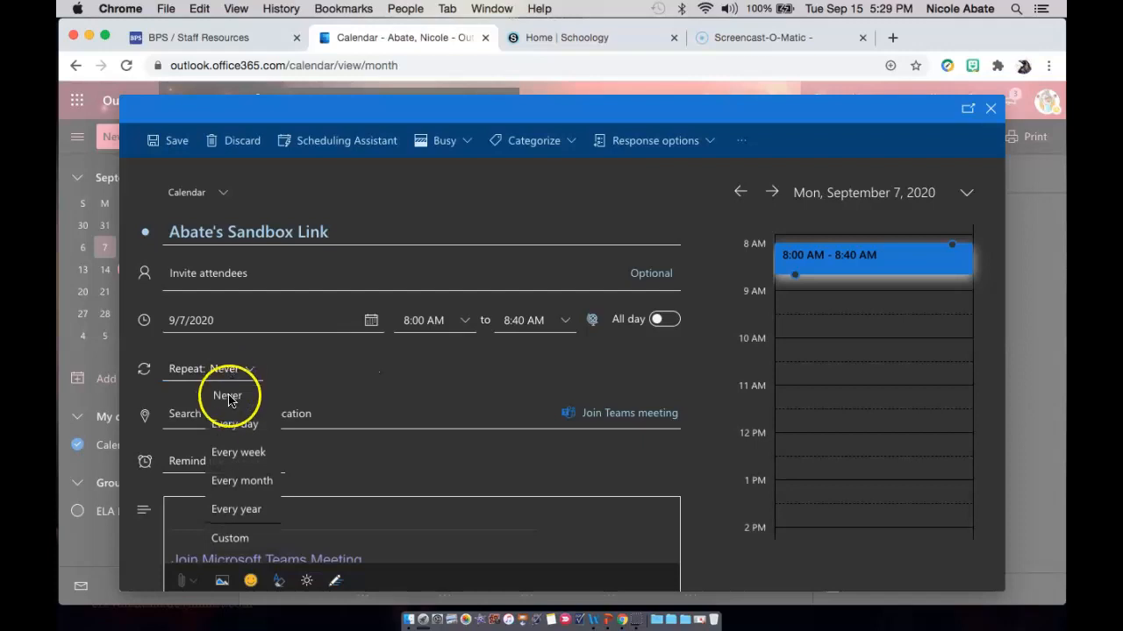
{"action": "left_click", "coordinate": [225, 423]}
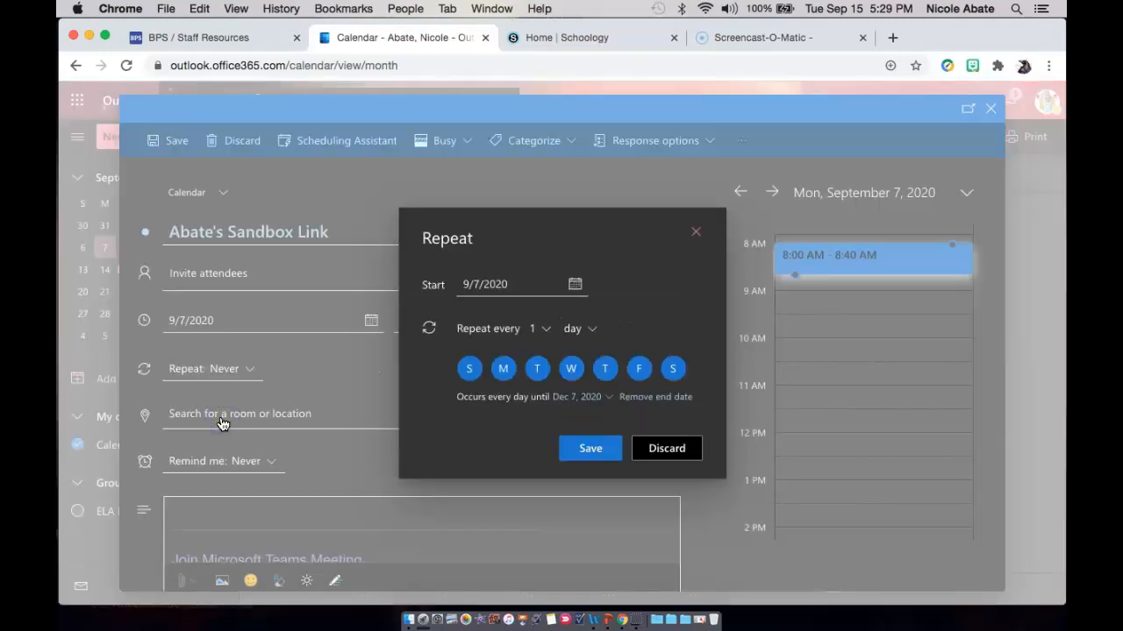
{"action": "left_click", "coordinate": [469, 376]}
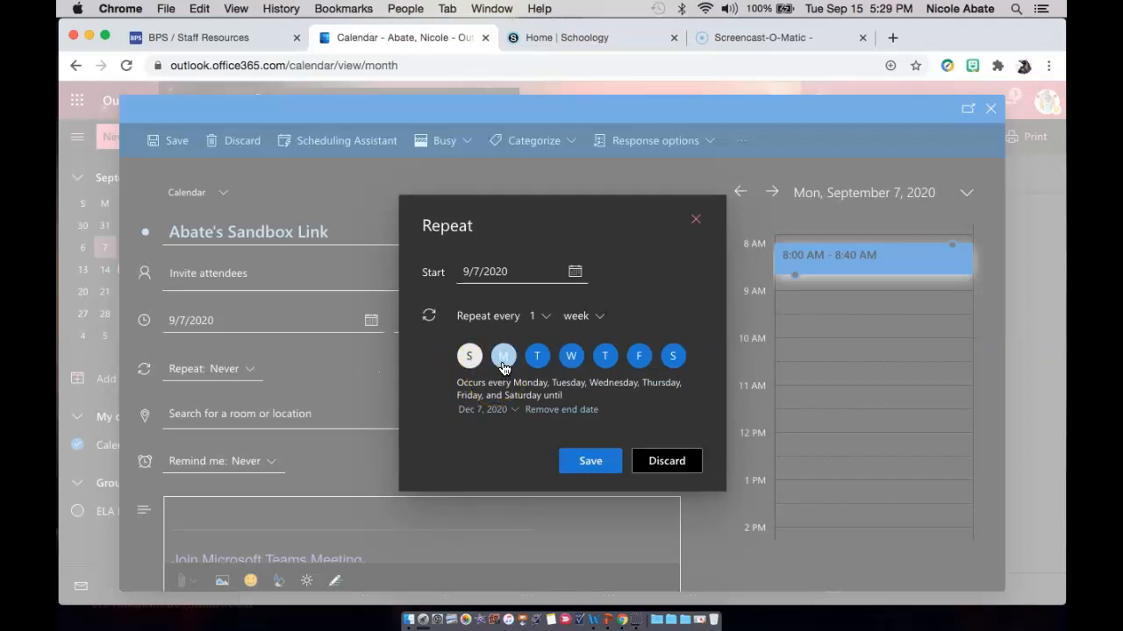
{"action": "left_click", "coordinate": [572, 361]}
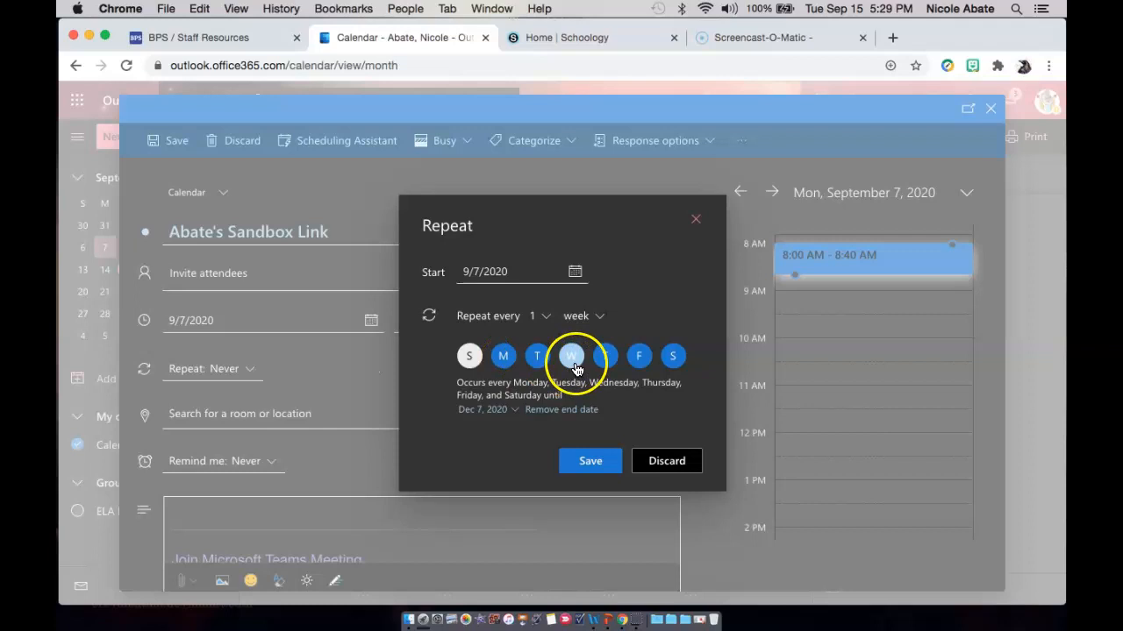
{"action": "left_click", "coordinate": [537, 356]}
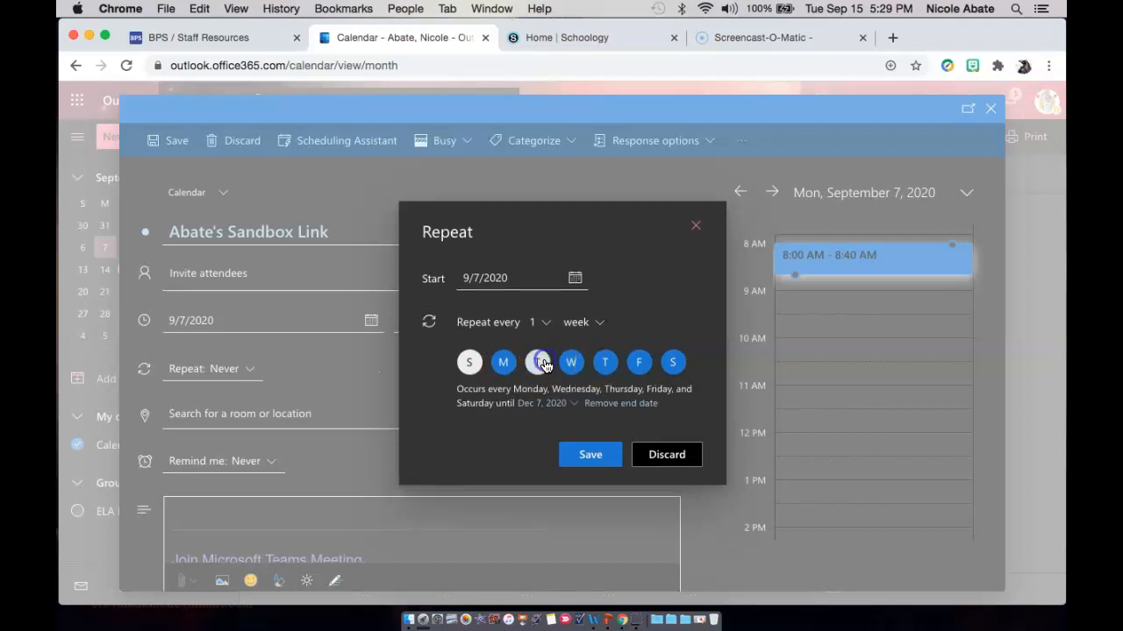
{"action": "left_click", "coordinate": [637, 370]}
{"action": "left_click", "coordinate": [675, 365]}
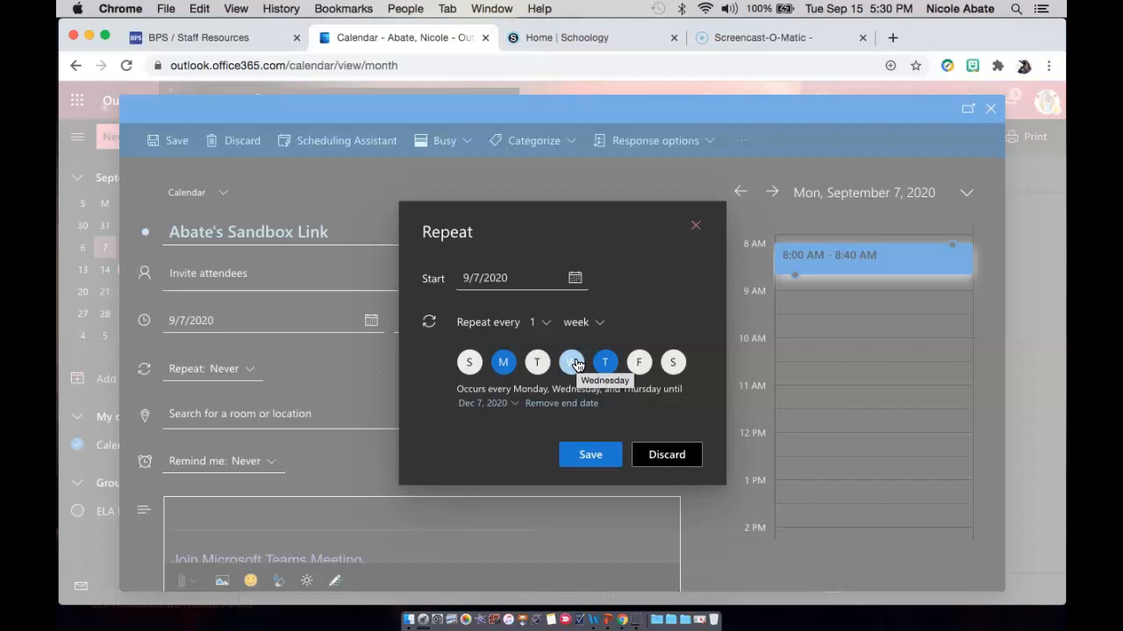
{"action": "left_click", "coordinate": [504, 361]}
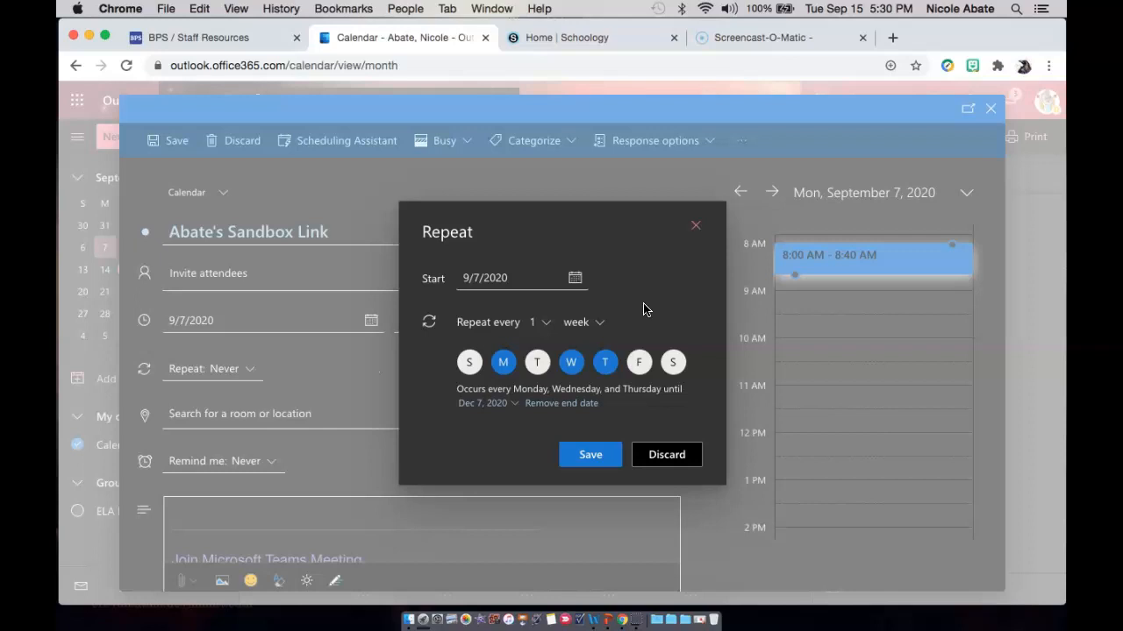
Step: End the recurrence on Sep 11, 2020, and save both the repeat pattern and the event
{"action": "left_click", "coordinate": [515, 406]}
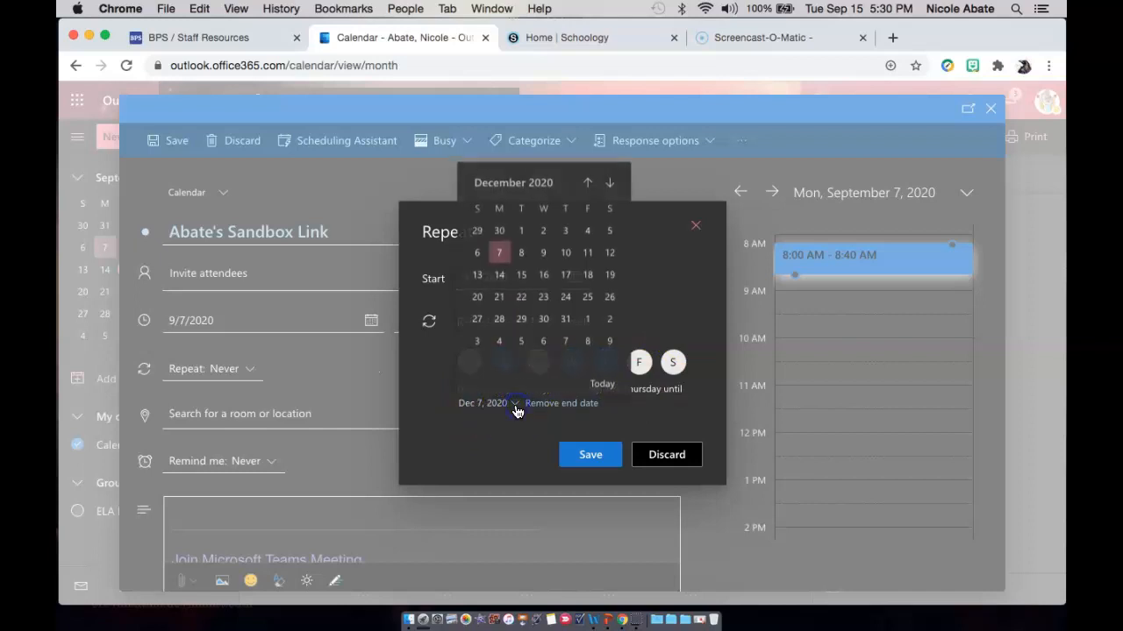
{"action": "left_click", "coordinate": [588, 184]}
{"action": "left_click", "coordinate": [588, 183]}
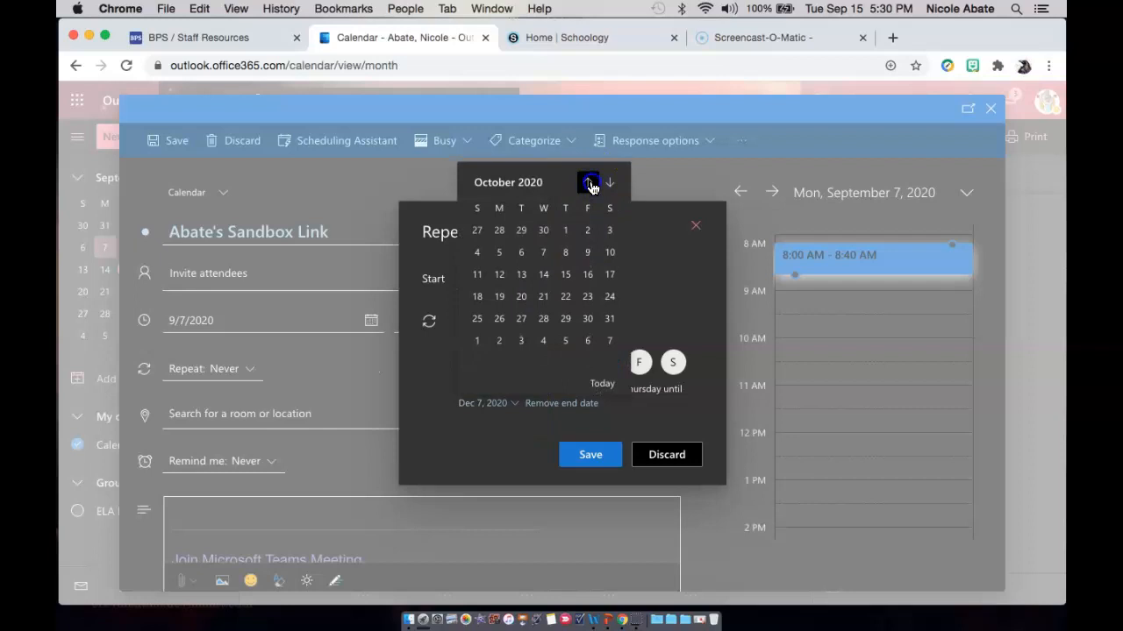
{"action": "left_click", "coordinate": [590, 184]}
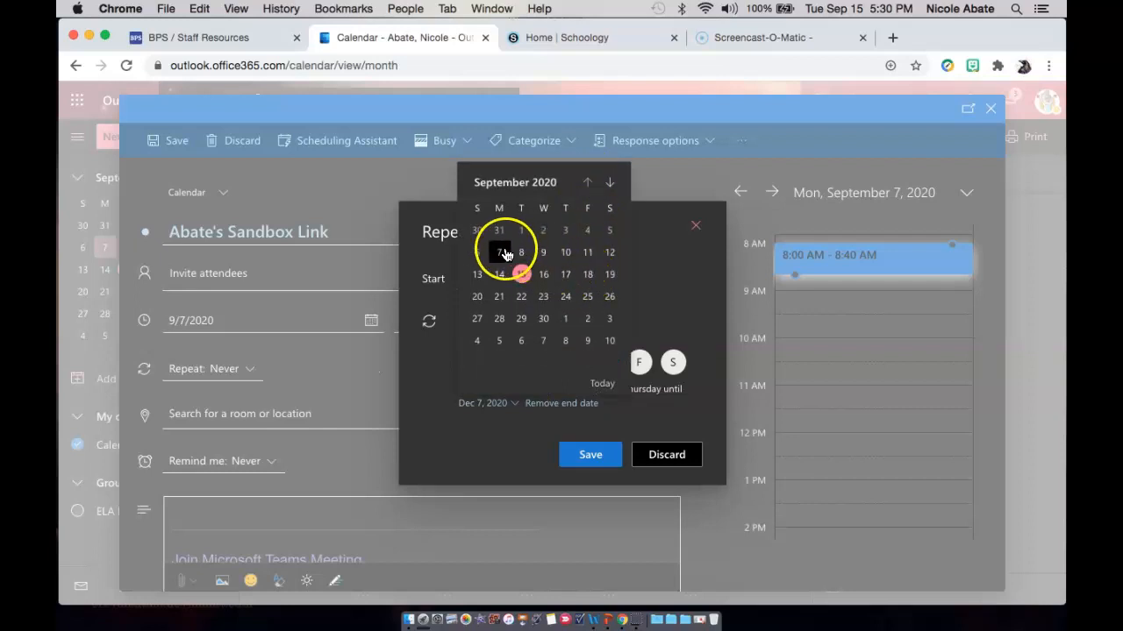
{"action": "left_click", "coordinate": [590, 253]}
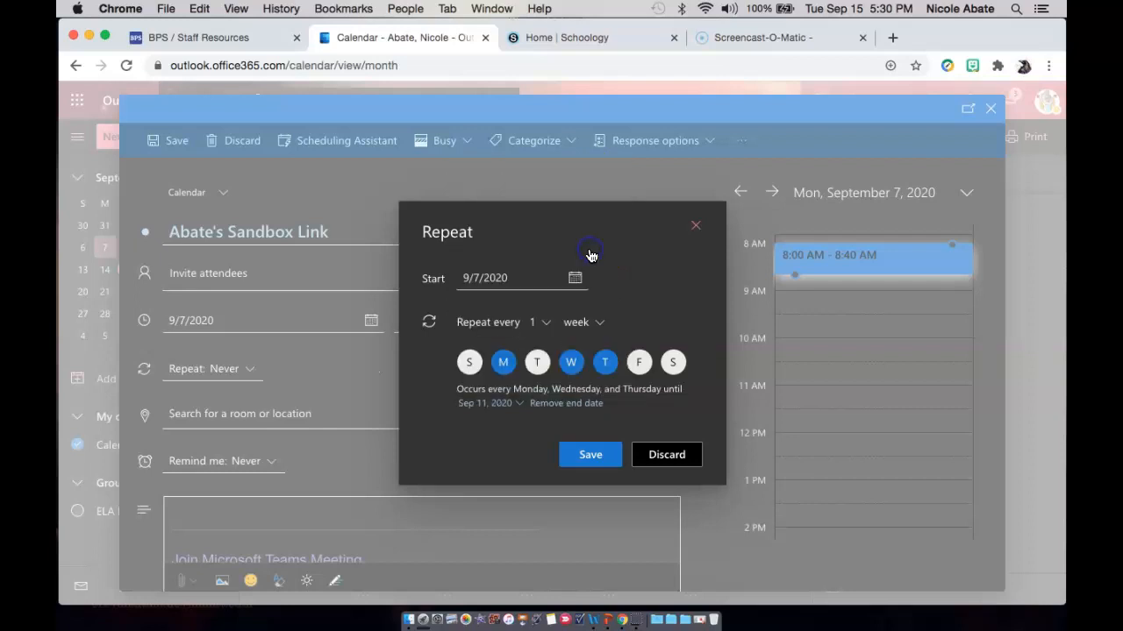
{"action": "left_click", "coordinate": [584, 471]}
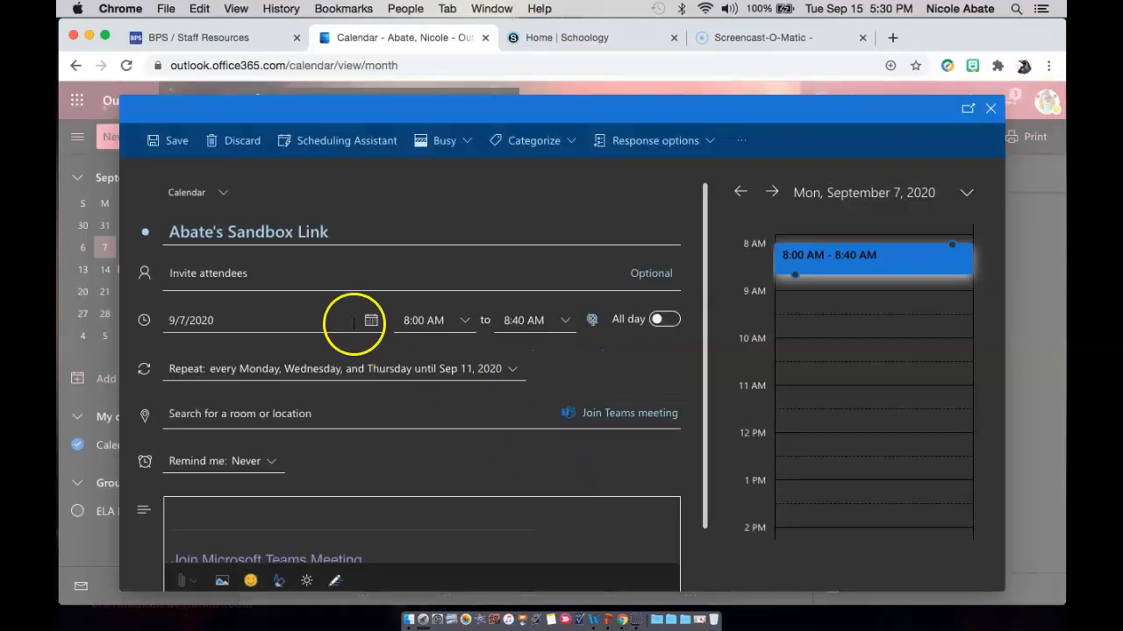
{"action": "left_click", "coordinate": [176, 143]}
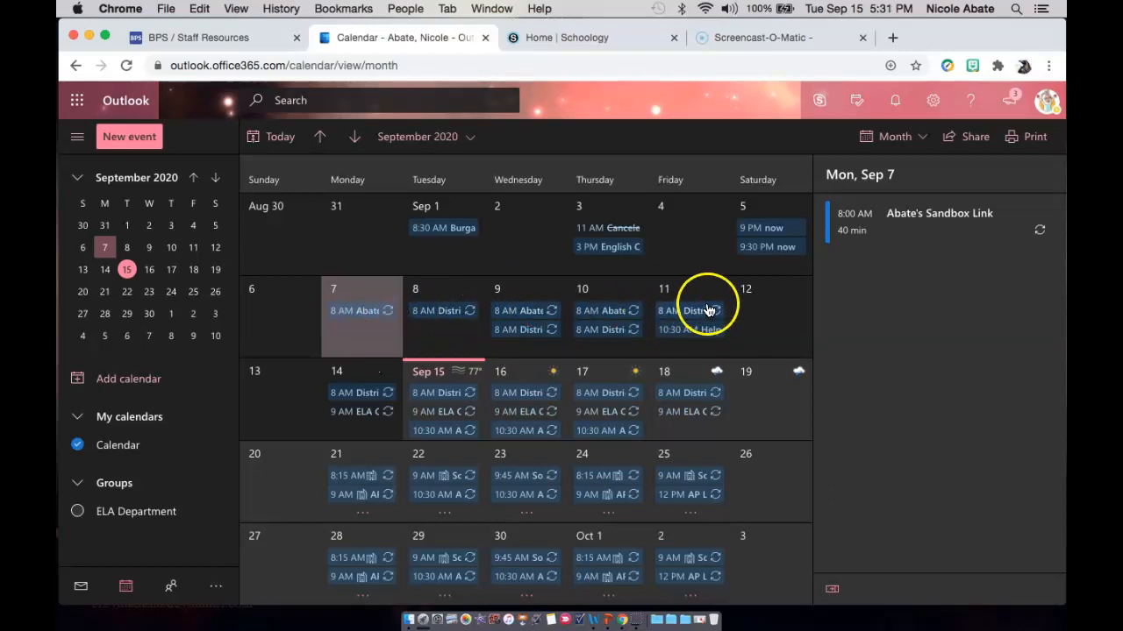
Step: Open the September 7 occurrence of the sandbox event and copy the address of its Join Microsoft Teams Meeting link
{"action": "left_click", "coordinate": [369, 312]}
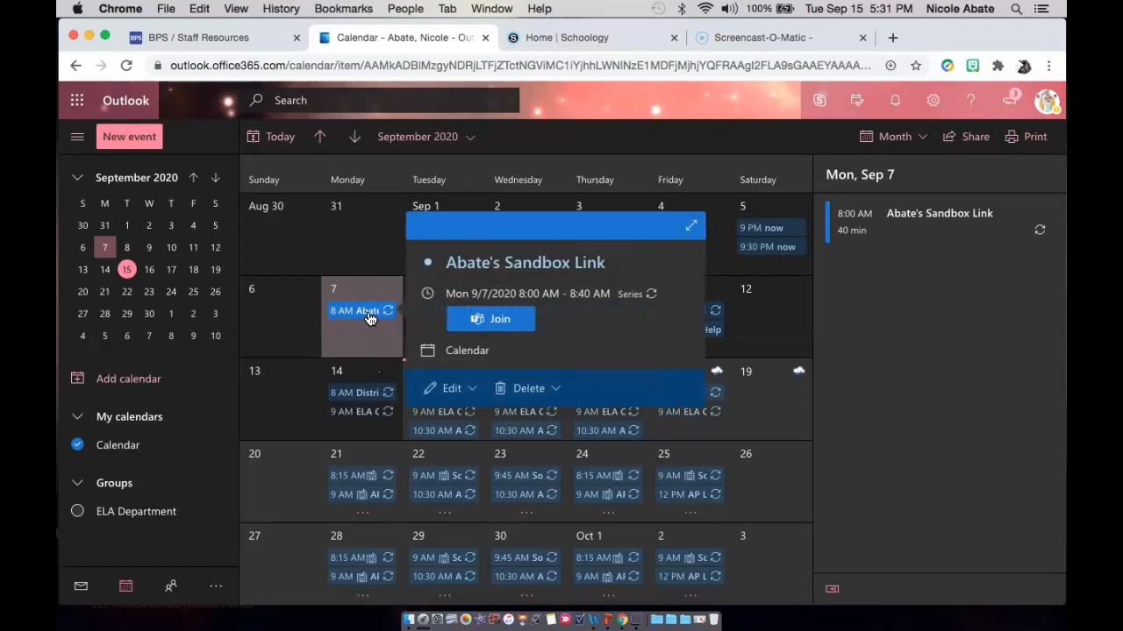
{"action": "double_click", "coordinate": [369, 312]}
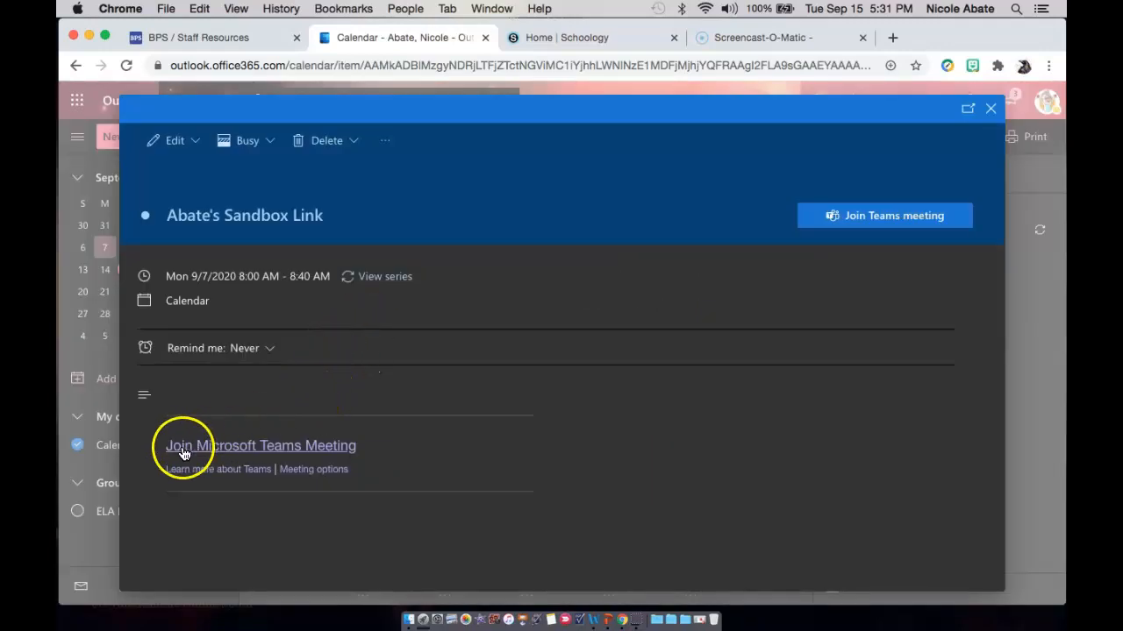
{"action": "right_click", "coordinate": [334, 452]}
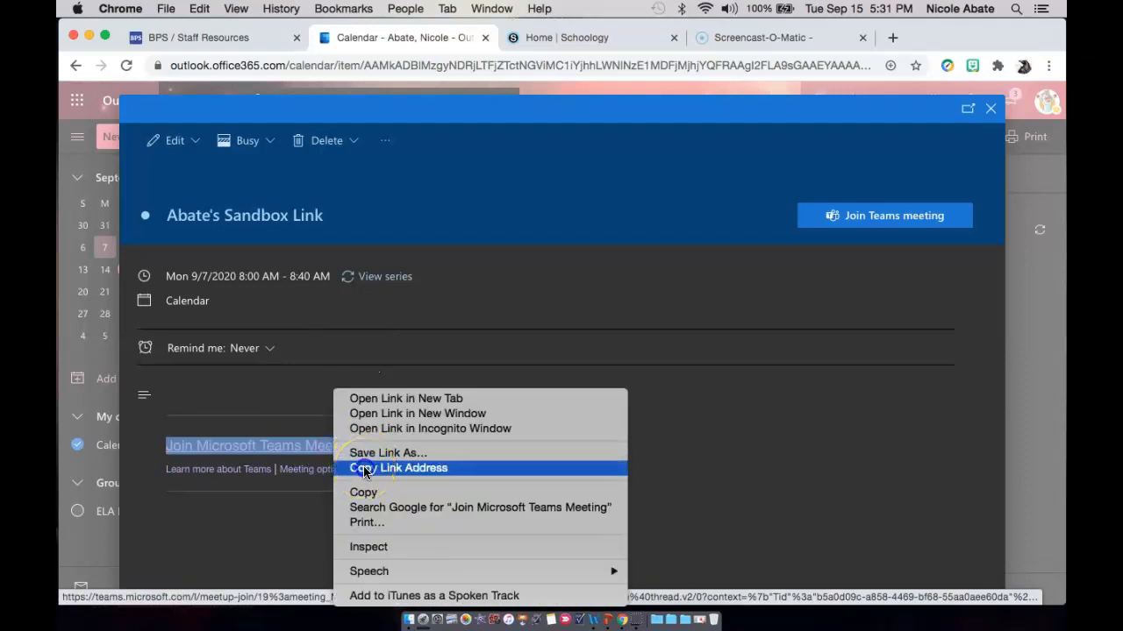
{"action": "left_click", "coordinate": [367, 470]}
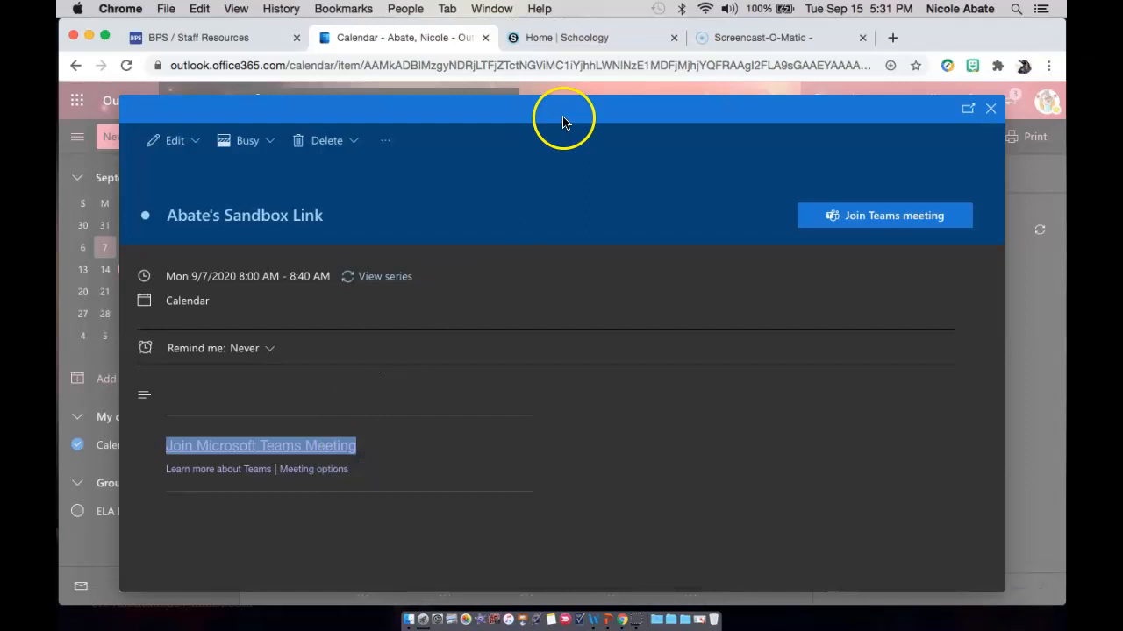
Step: Switch to Schoology and open the teacher's own Practice Course, Section 1, from the course list
{"action": "left_click", "coordinate": [570, 40]}
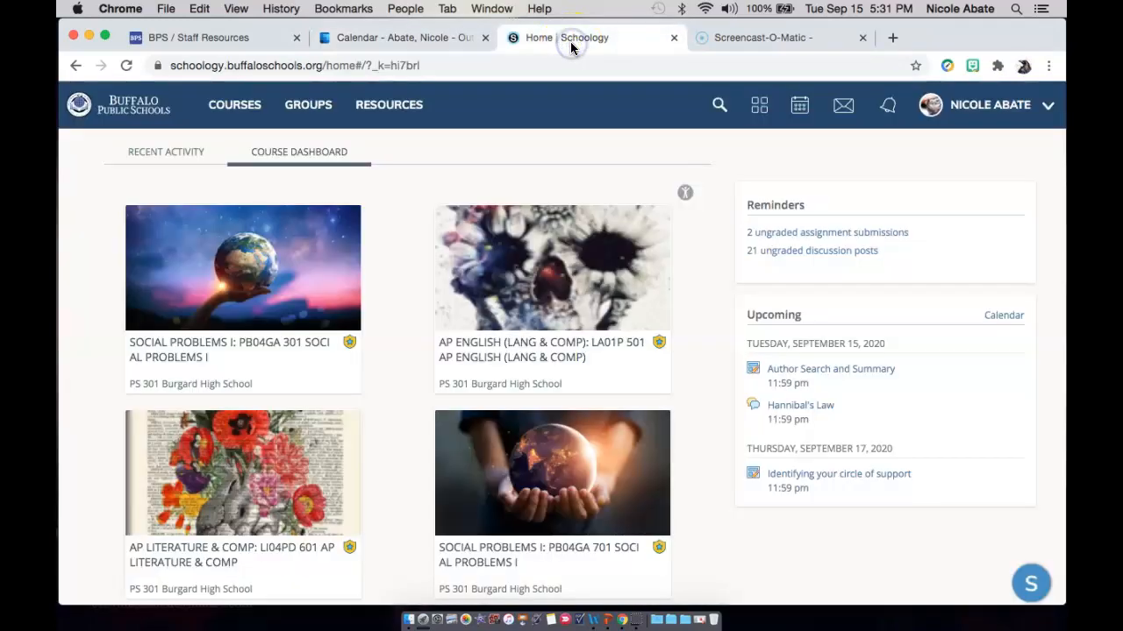
{"action": "scroll", "coordinate": [377, 346], "scroll_direction": "down", "scroll_amount": 12}
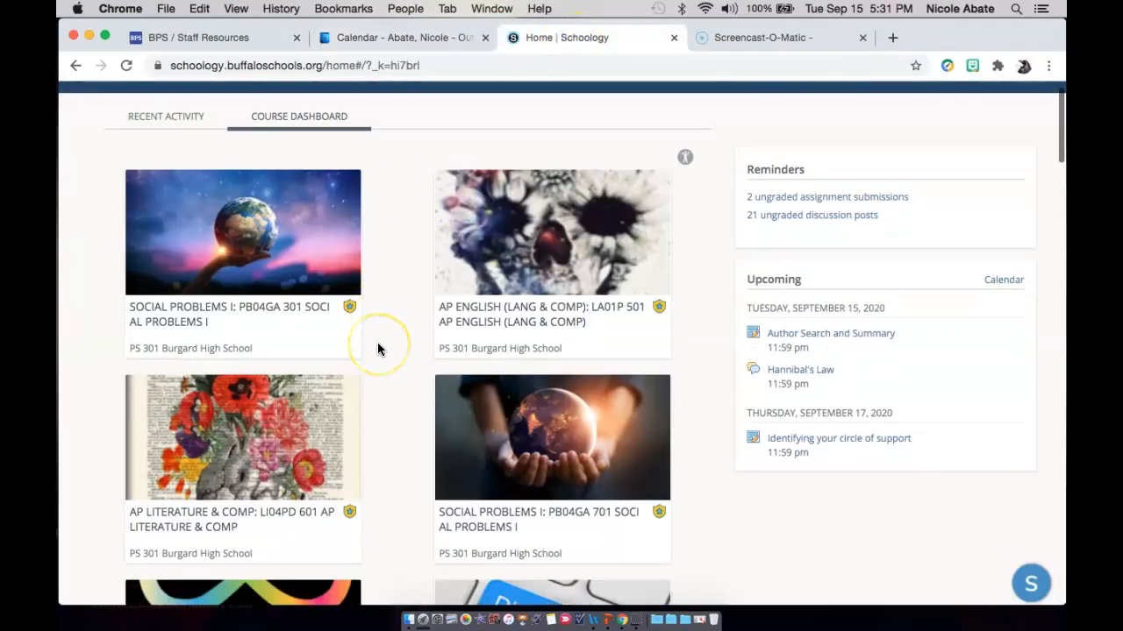
{"action": "scroll", "coordinate": [378, 349], "scroll_direction": "down", "scroll_amount": 9}
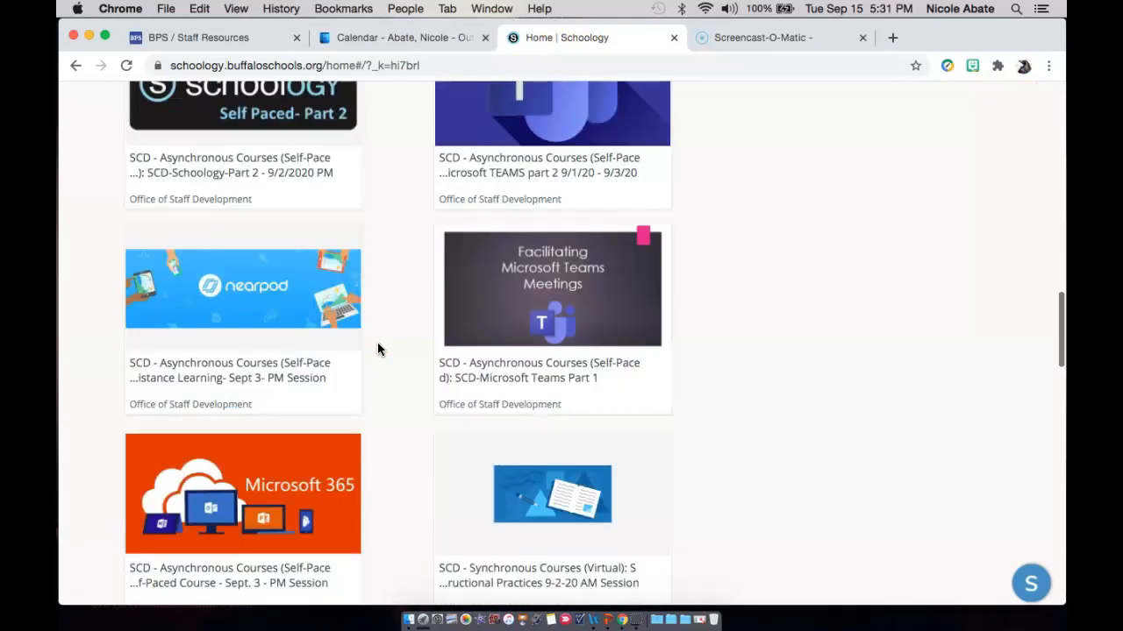
{"action": "scroll", "coordinate": [377, 349], "scroll_direction": "down", "scroll_amount": 8}
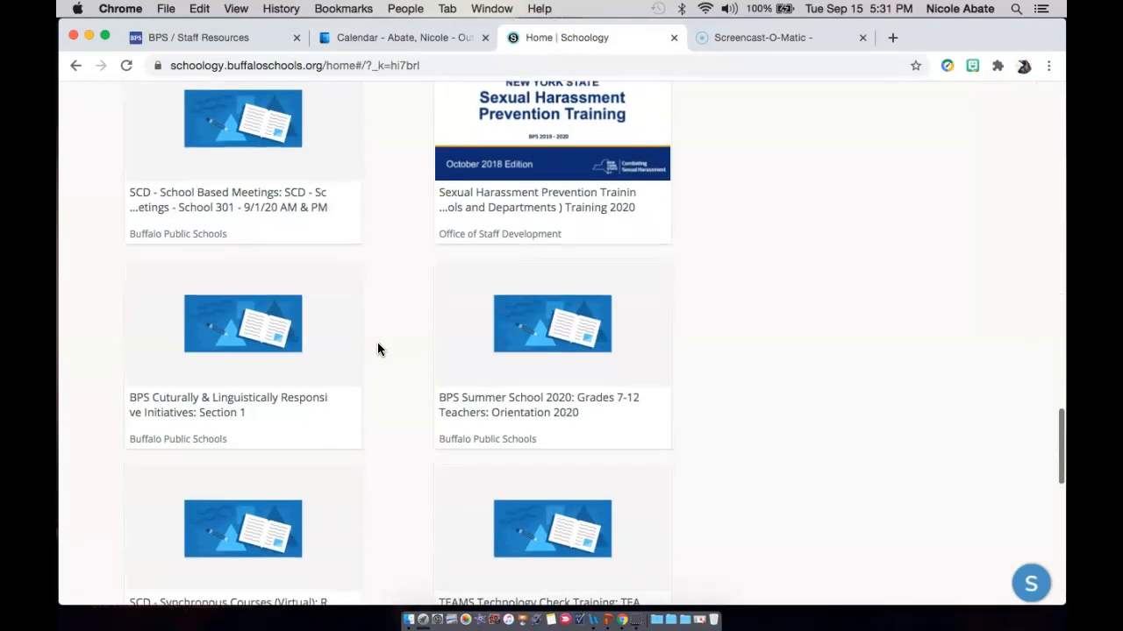
{"action": "scroll", "coordinate": [377, 349], "scroll_direction": "down", "scroll_amount": 5}
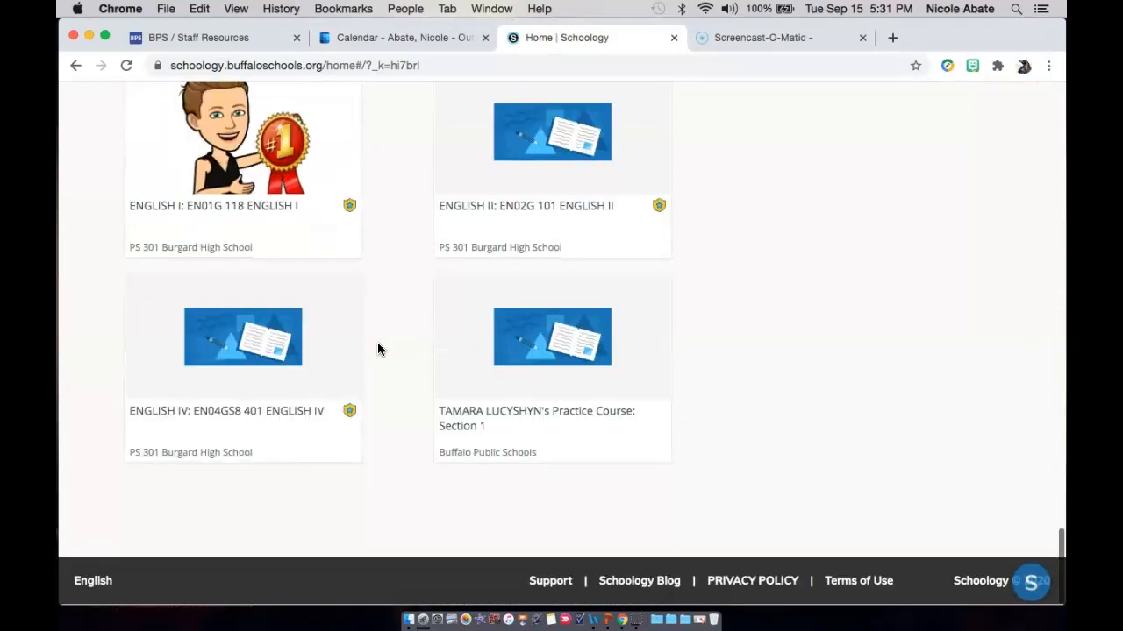
{"action": "scroll", "coordinate": [378, 349], "scroll_direction": "up", "scroll_amount": 3}
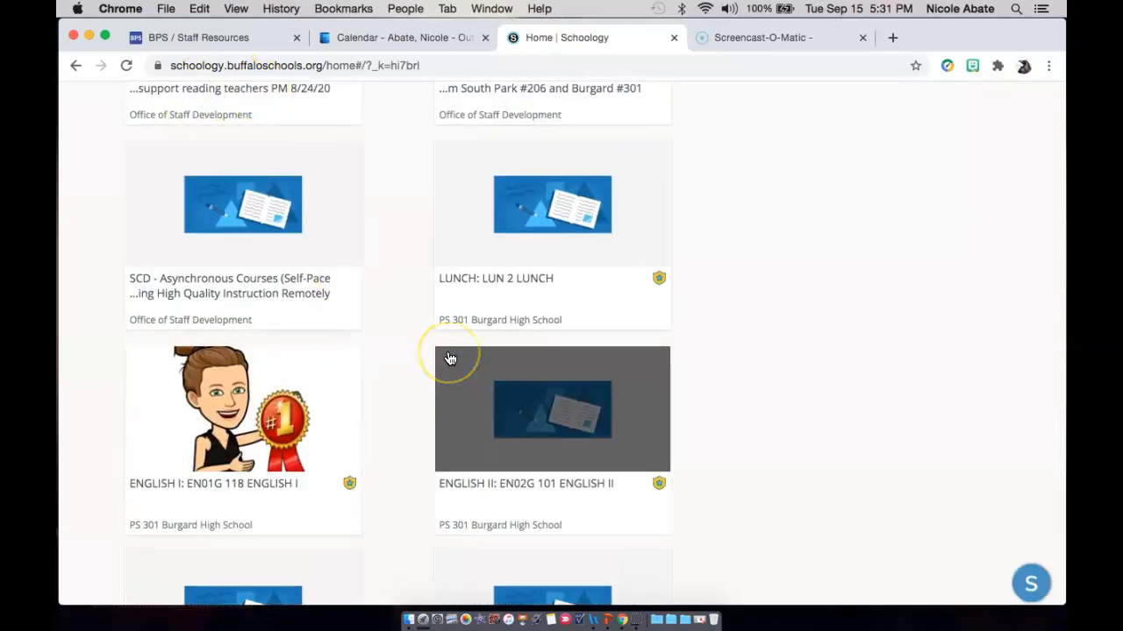
{"action": "scroll", "coordinate": [450, 359], "scroll_direction": "up", "scroll_amount": 10}
{"action": "left_click", "coordinate": [239, 107]}
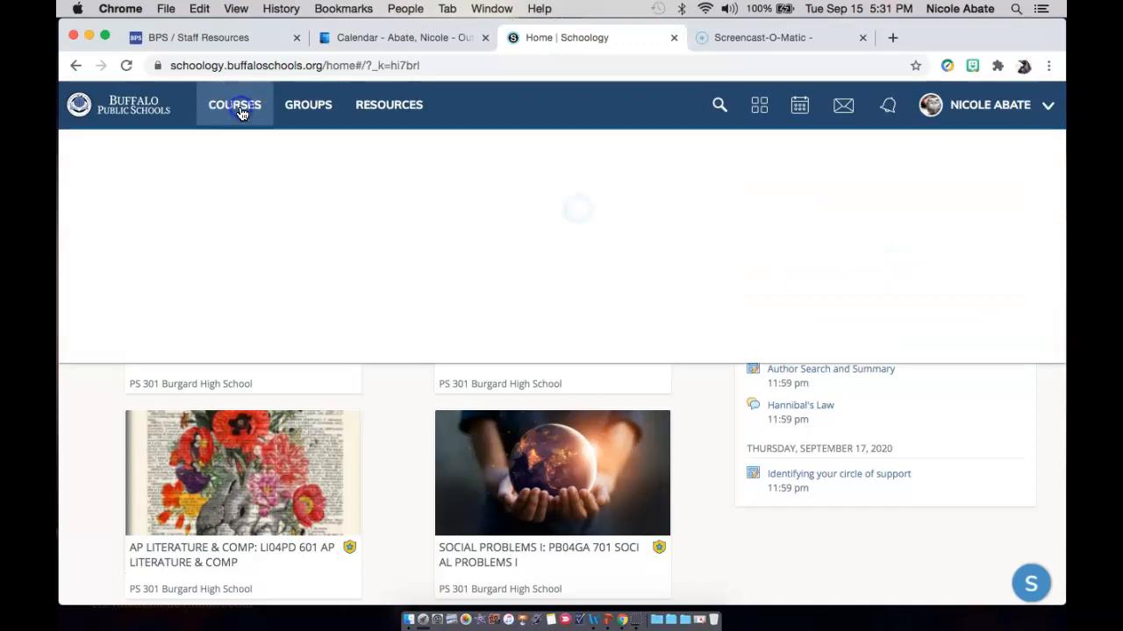
{"action": "scroll", "coordinate": [554, 394], "scroll_direction": "down", "scroll_amount": 4}
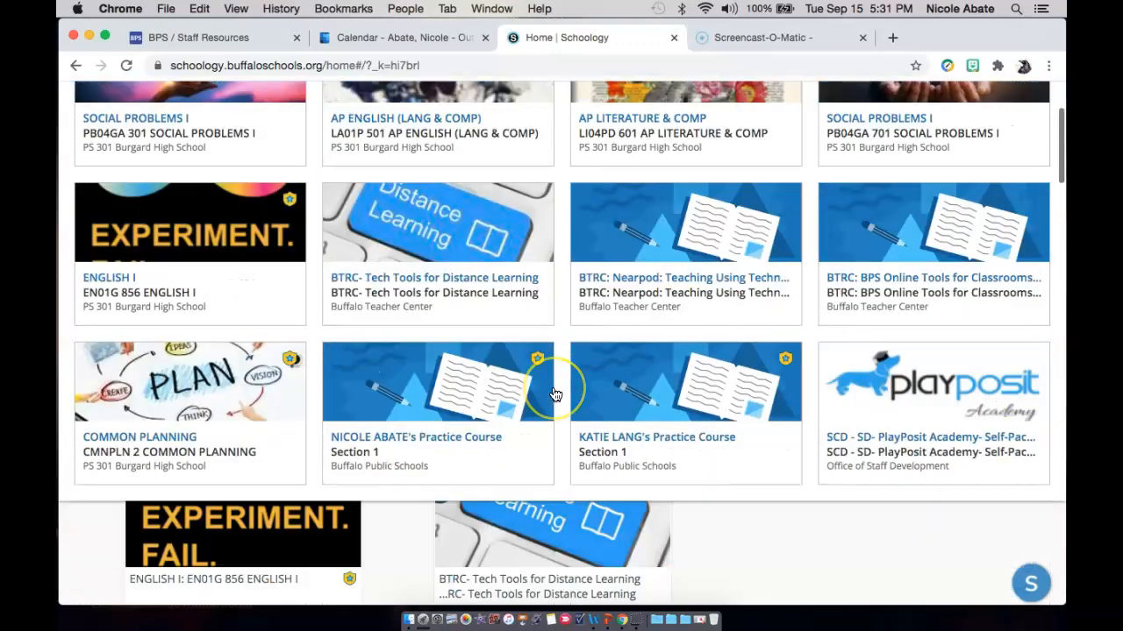
{"action": "left_click", "coordinate": [425, 405]}
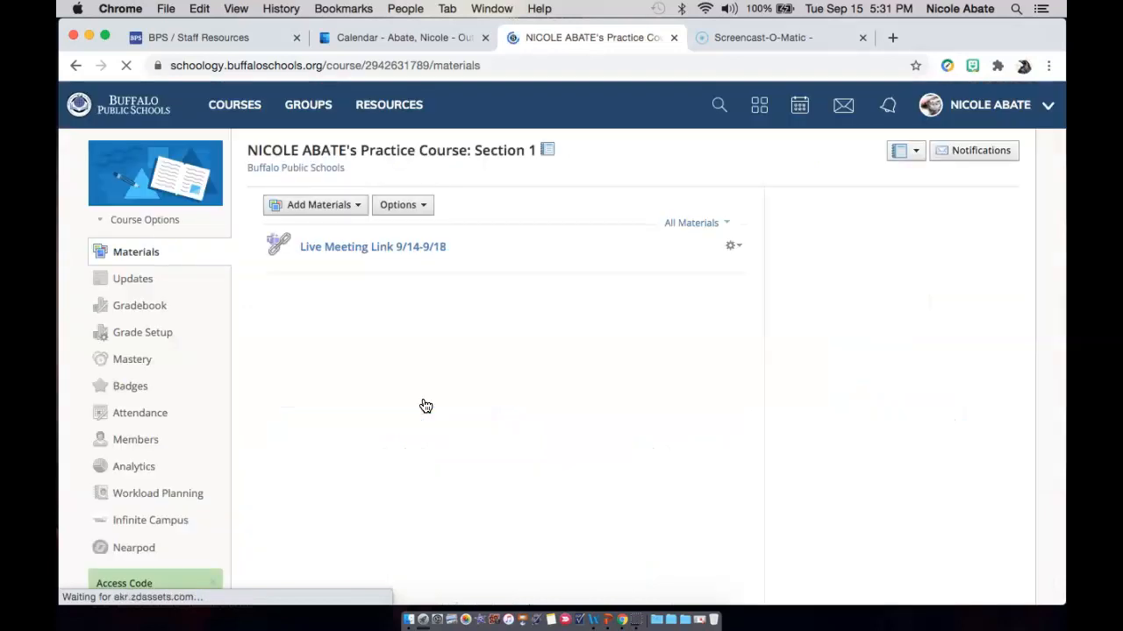
Step: Start adding a link to the course materials and paste the copied Teams meeting address as its URL
{"action": "left_click", "coordinate": [360, 206]}
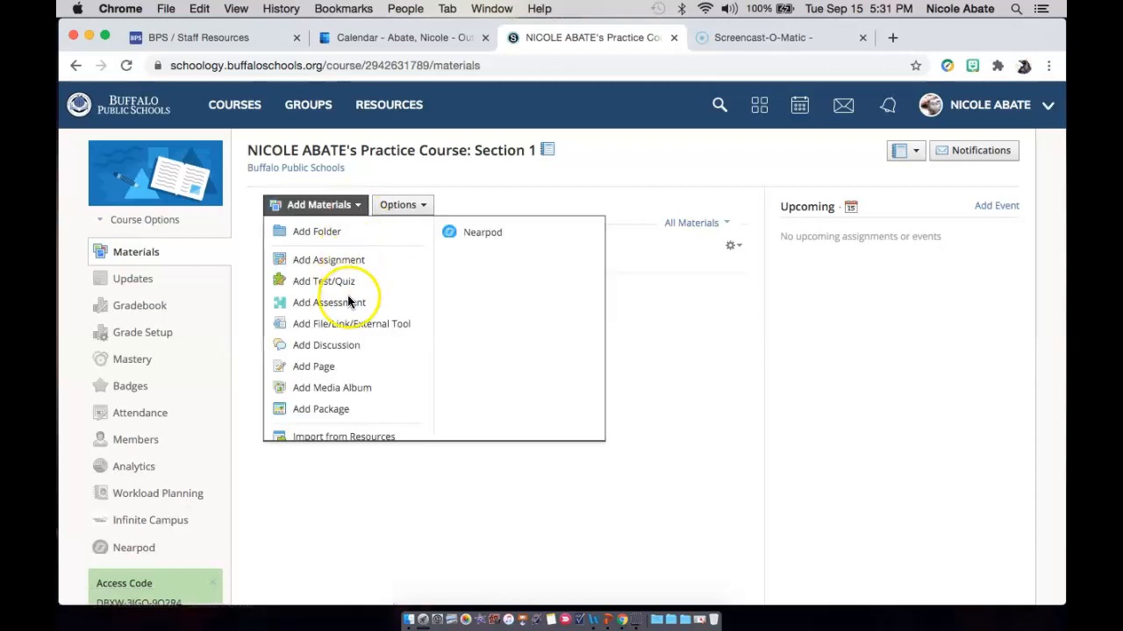
{"action": "left_click", "coordinate": [347, 326]}
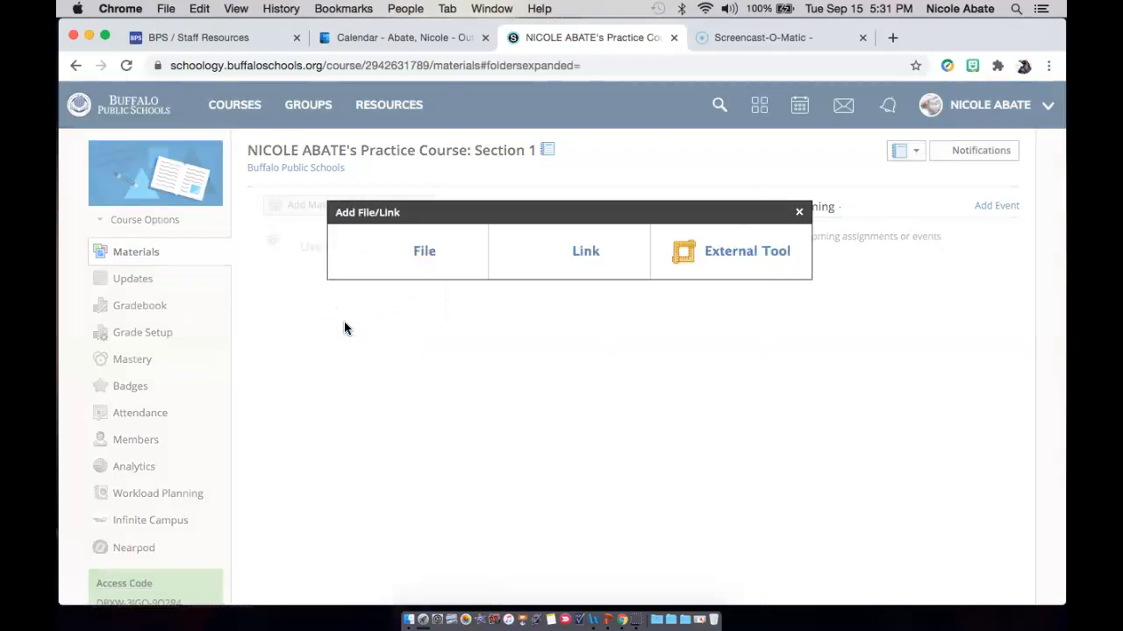
{"action": "left_click", "coordinate": [443, 274]}
{"action": "left_click", "coordinate": [584, 252]}
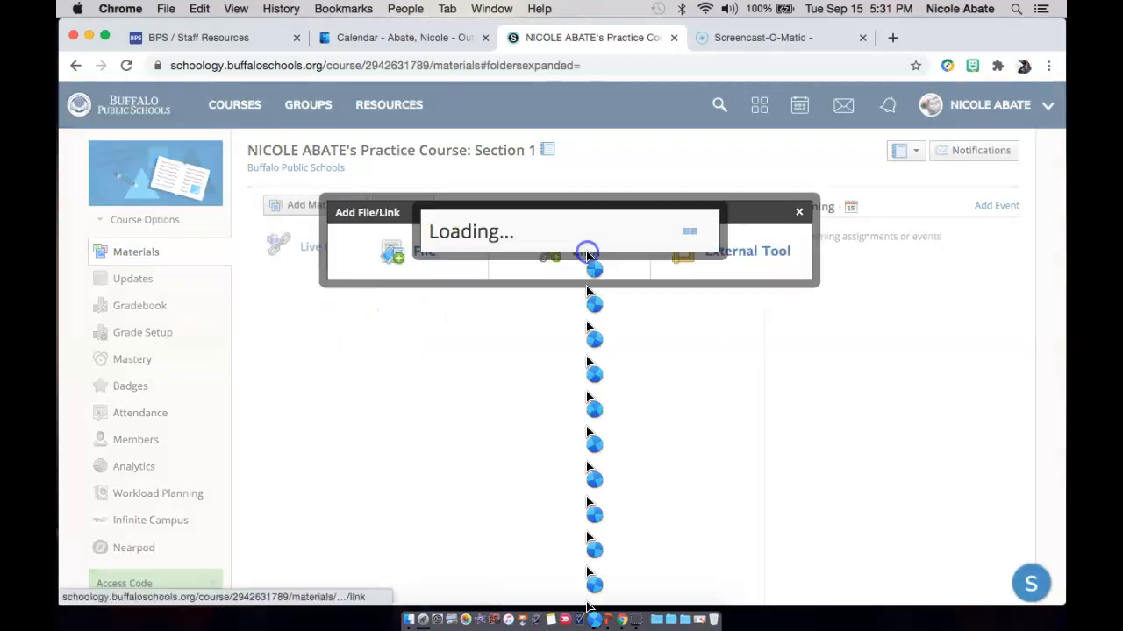
{"action": "left_click", "coordinate": [541, 220]}
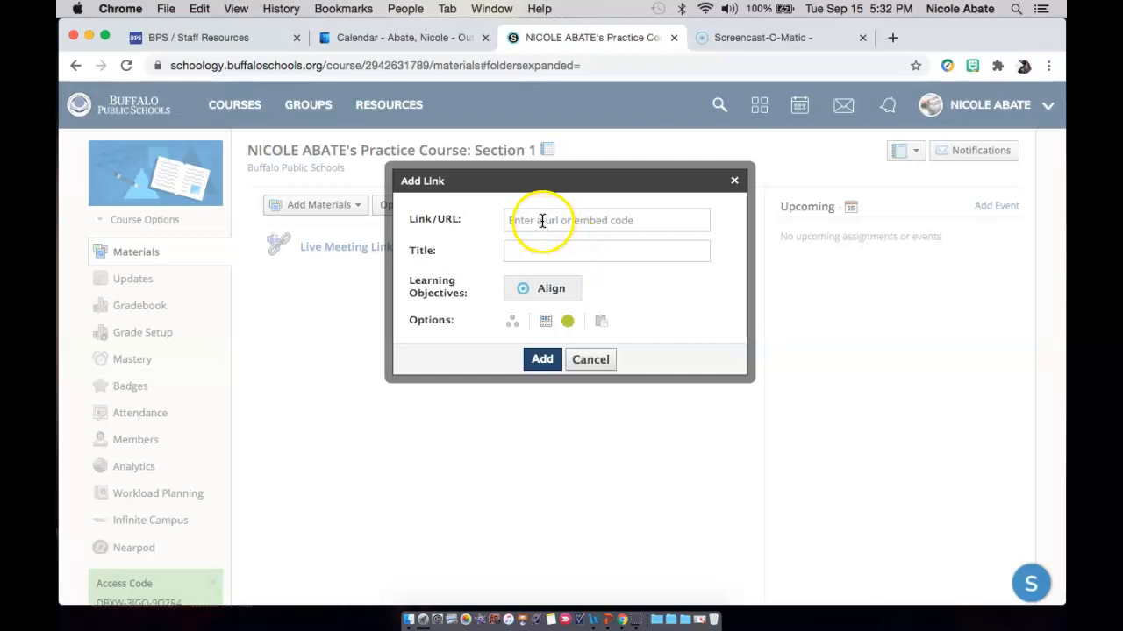
{"action": "right_click", "coordinate": [541, 220]}
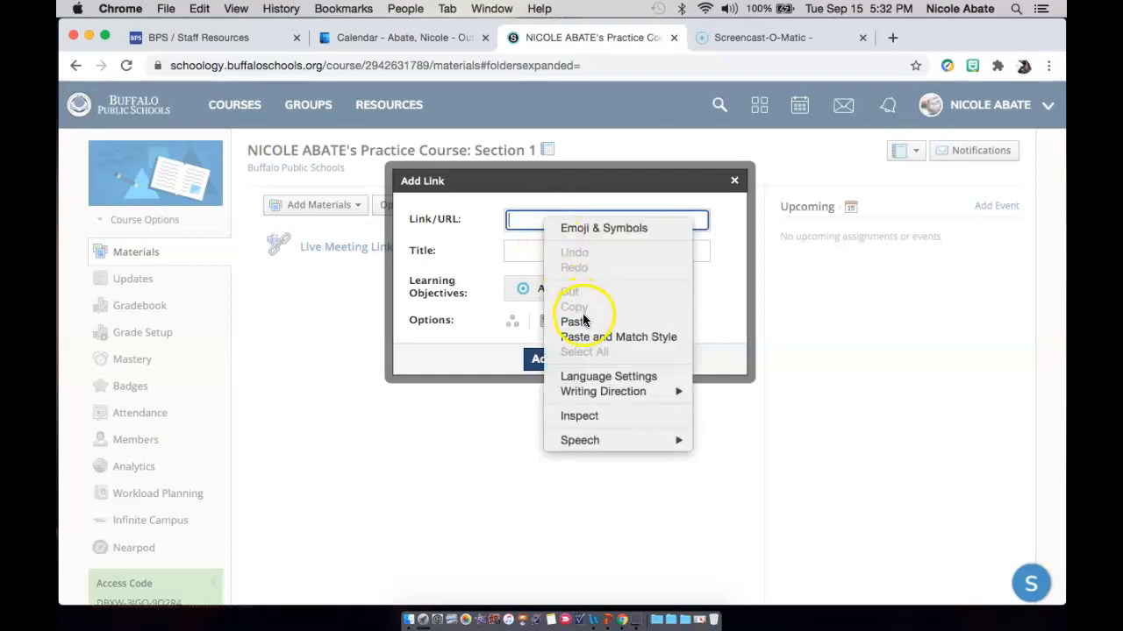
{"action": "left_click", "coordinate": [583, 325]}
Step: Title the link "Live Meeting Link MWF 12:00-12:40" and add it to the course, set to display in a new window
{"action": "left_click", "coordinate": [563, 251]}
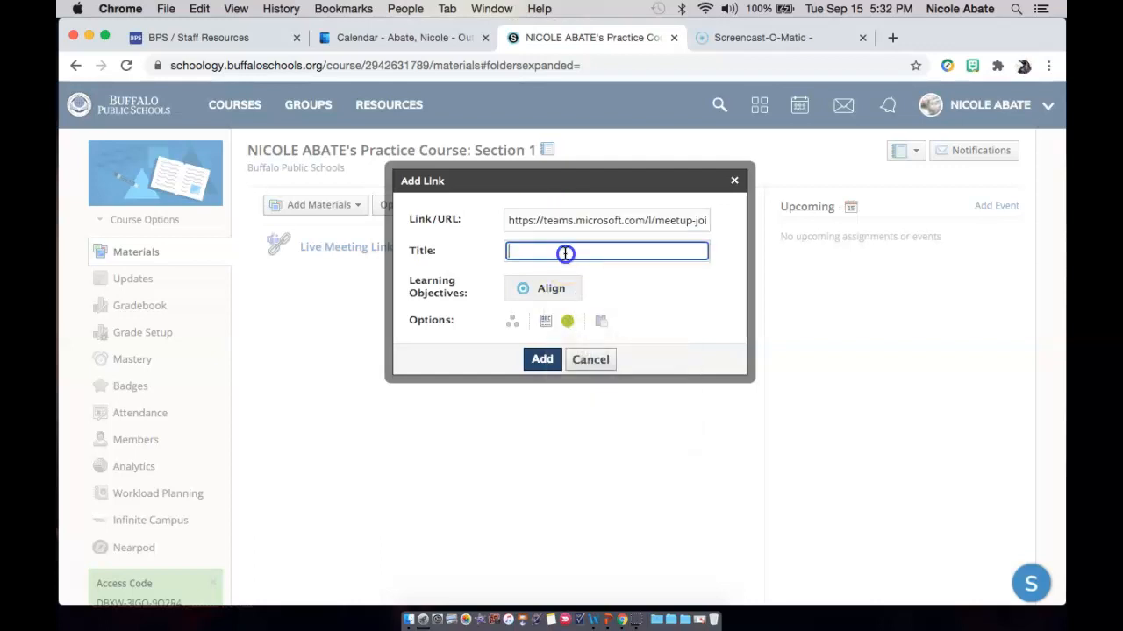
{"action": "type", "text": "L"}
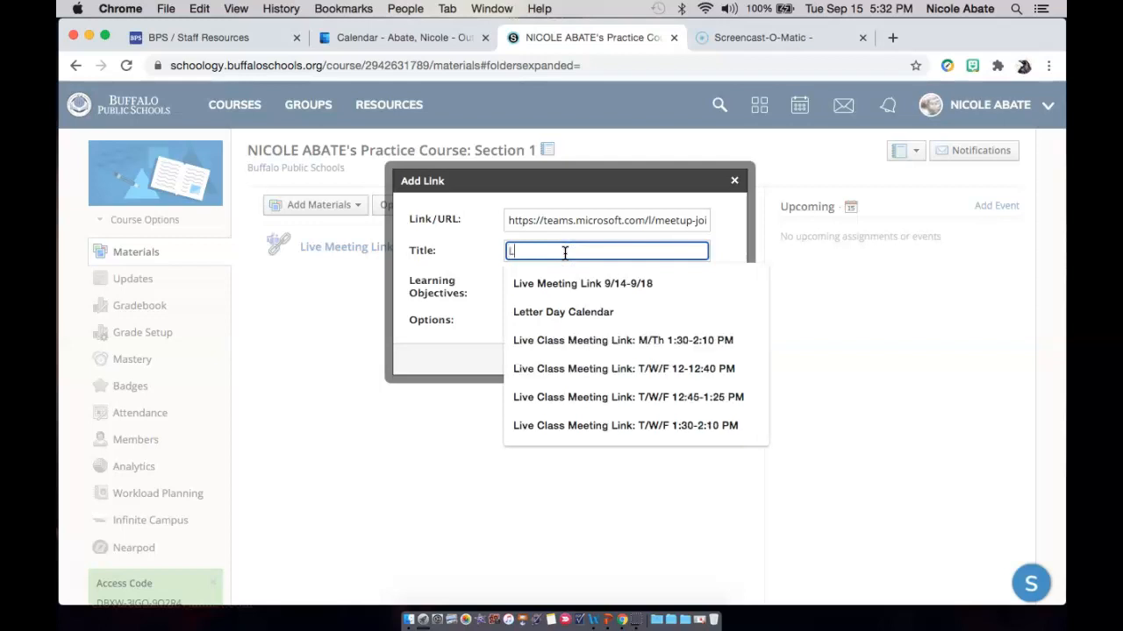
{"action": "type", "text": "ive Meeting"}
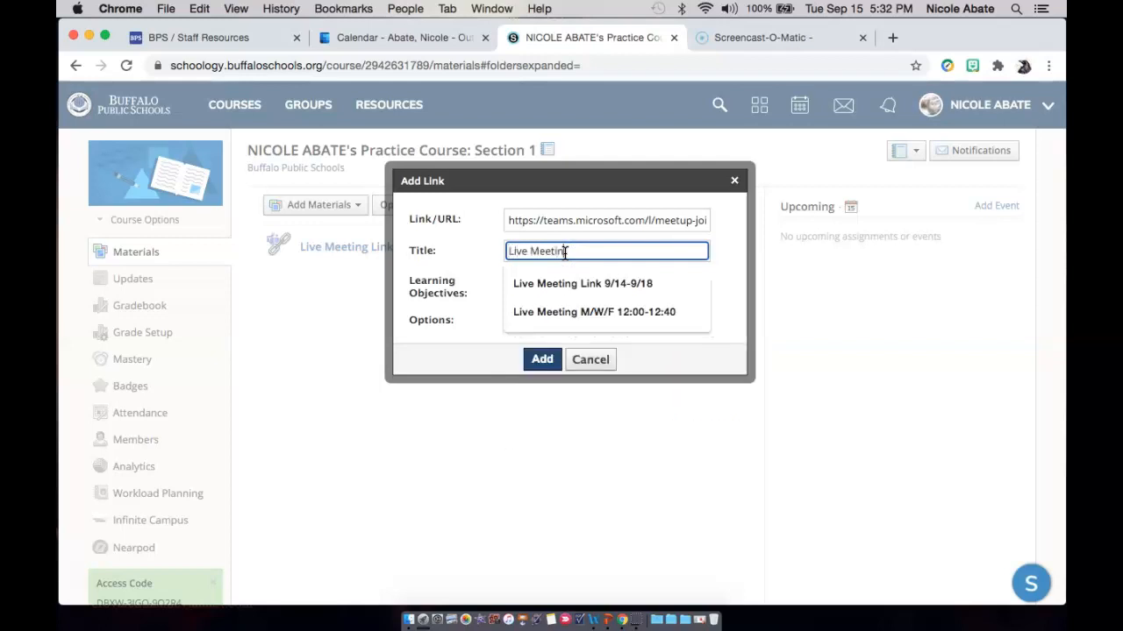
{"action": "type", "text": " Link "}
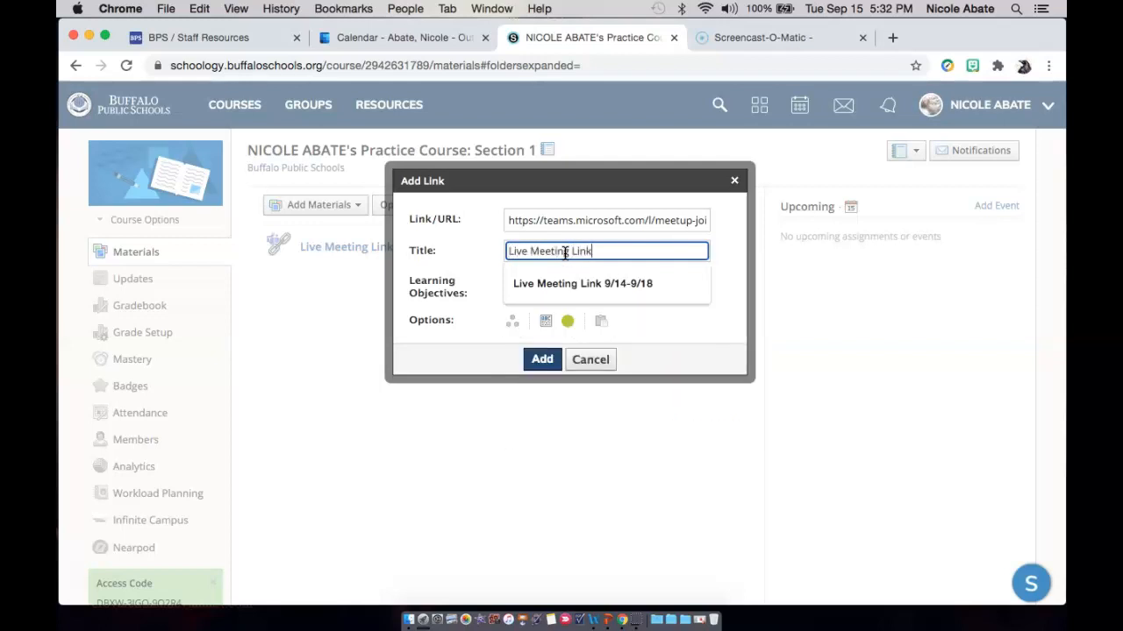
{"action": "type", "text": "M"}
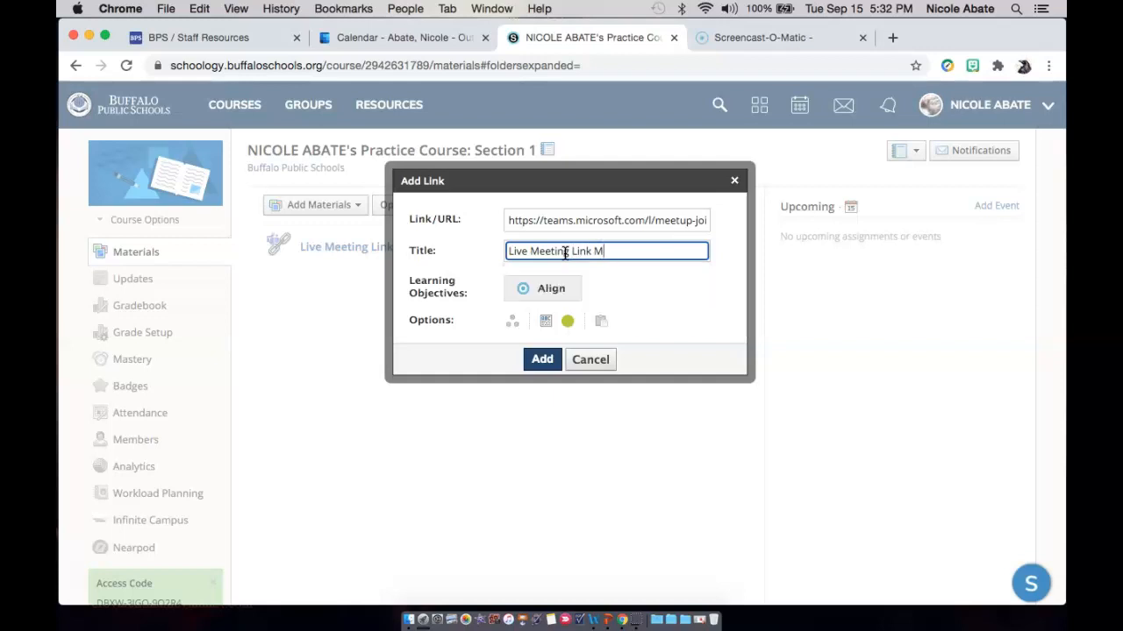
{"action": "type", "text": "WF 12:12"}
{"action": "key", "text": "BackSpace"}
{"action": "type", "text": "00-12:40"}
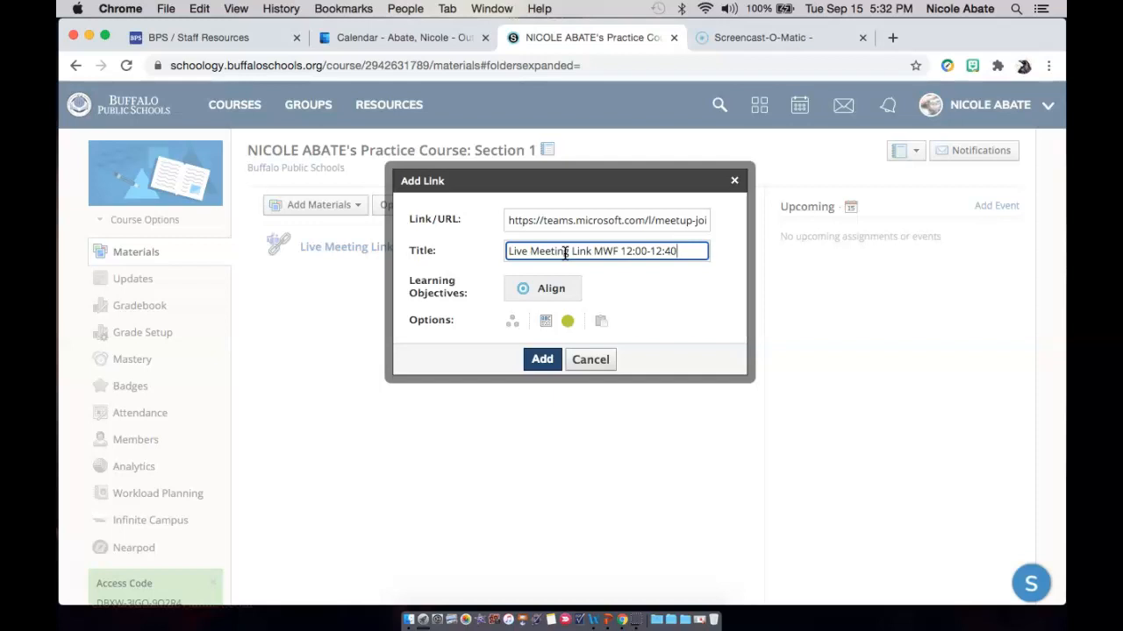
{"action": "left_click", "coordinate": [546, 323]}
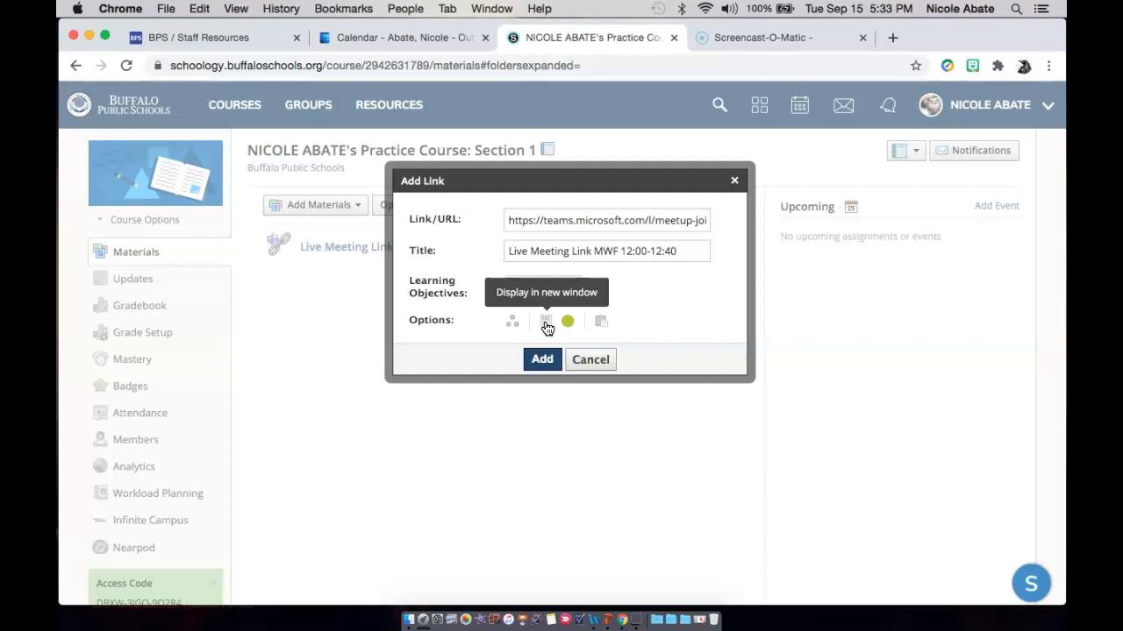
{"action": "left_click", "coordinate": [540, 358]}
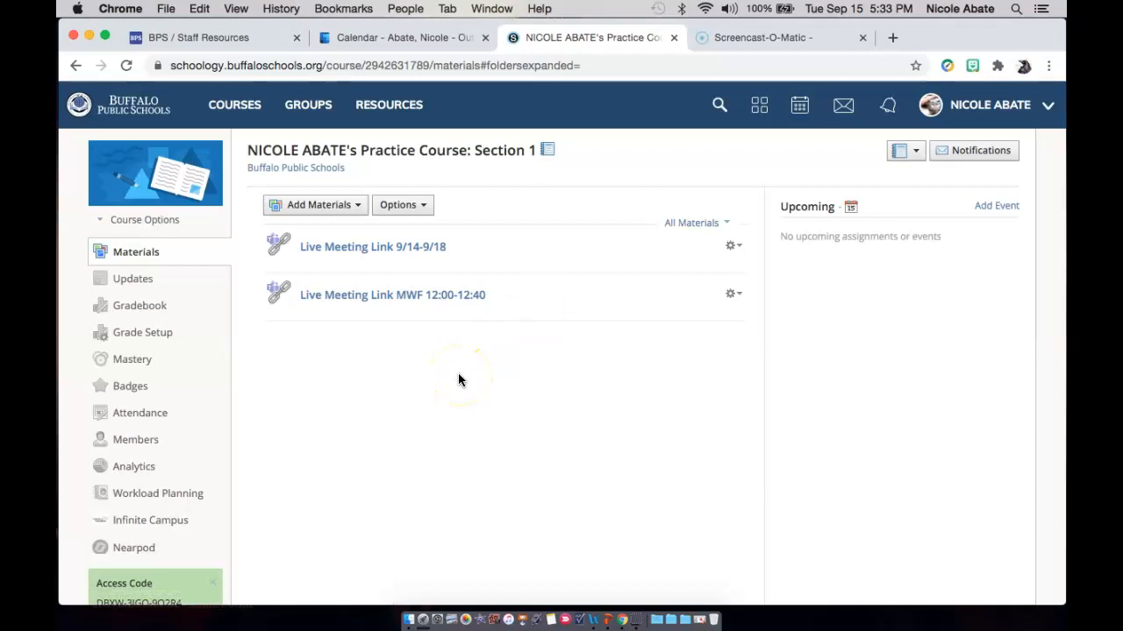
Step: Open the "Live Meeting Link MWF 12:00-12:40" material to check where it leads
{"action": "left_click", "coordinate": [403, 299]}
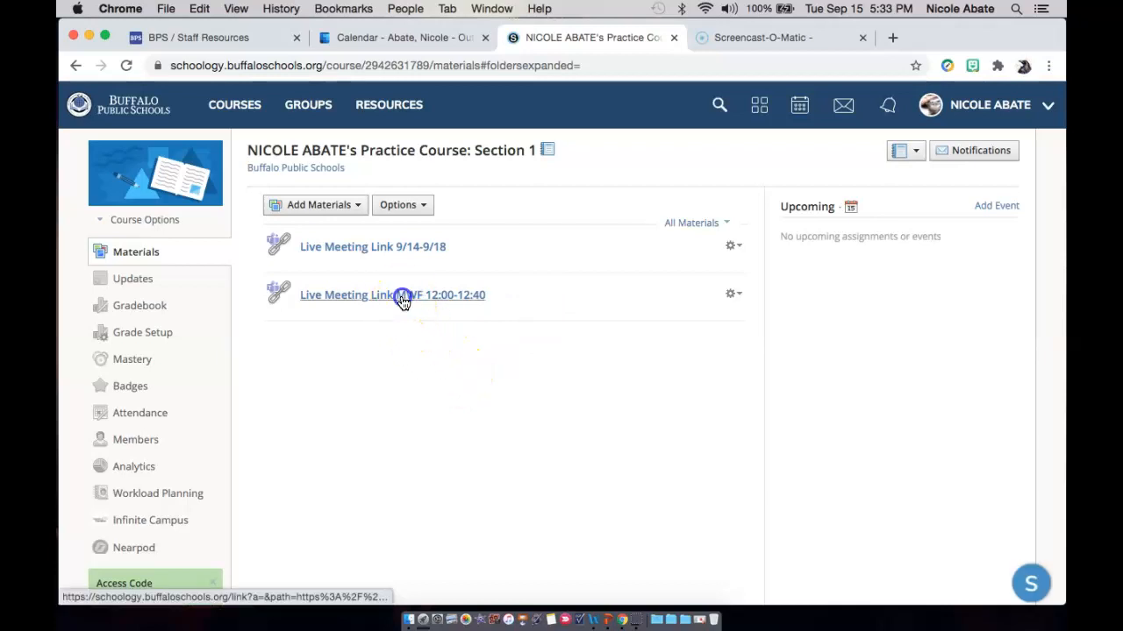